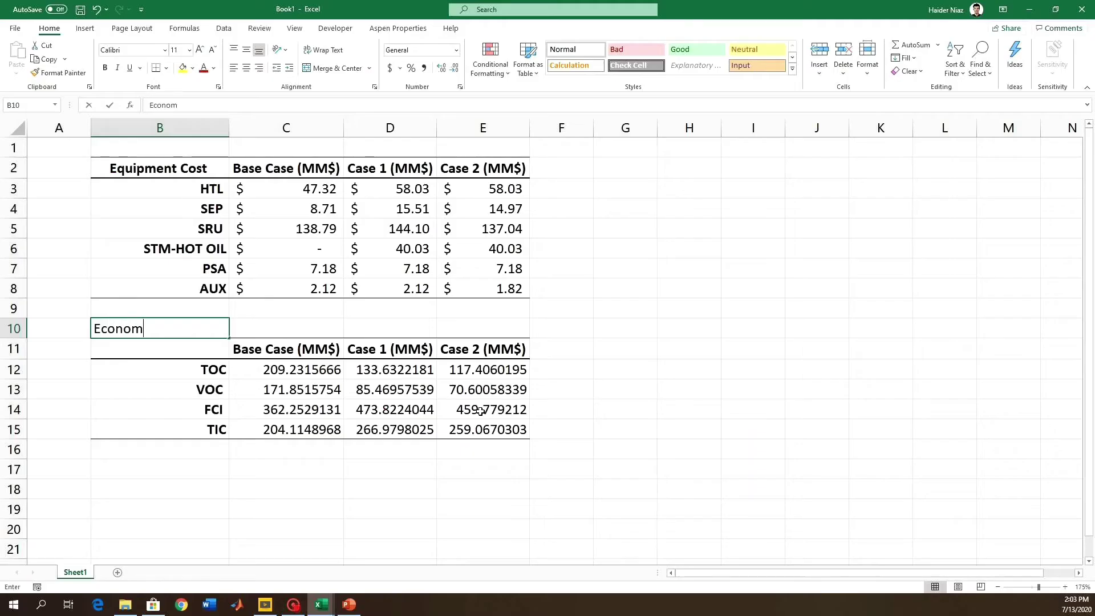
- Enter the heading "Economic Parameter" above the second table in B10 and insert a blank row at the very start of the sheet
{"action": "key", "text": "BackSpace"}
{"action": "key", "text": "BackSpace"}
{"action": "type", "text": "c"}
{"action": "key", "text": "Return"}
{"action": "right_click", "coordinate": [14, 148]}
{"action": "left_click", "coordinate": [55, 241]}
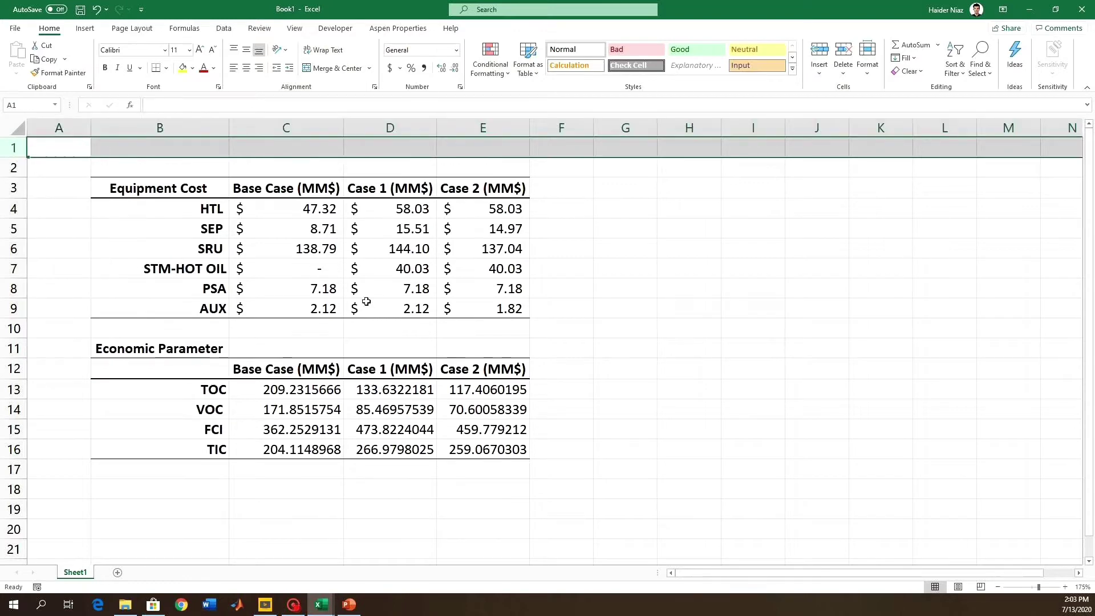
{"action": "left_click", "coordinate": [366, 301]}
- Try a clustered column chart of the Equipment Cost table placed beside the data, and delete it
{"action": "left_click_drag", "start_coordinate": [208, 188], "coordinate": [485, 305]}
{"action": "left_click", "coordinate": [86, 29]}
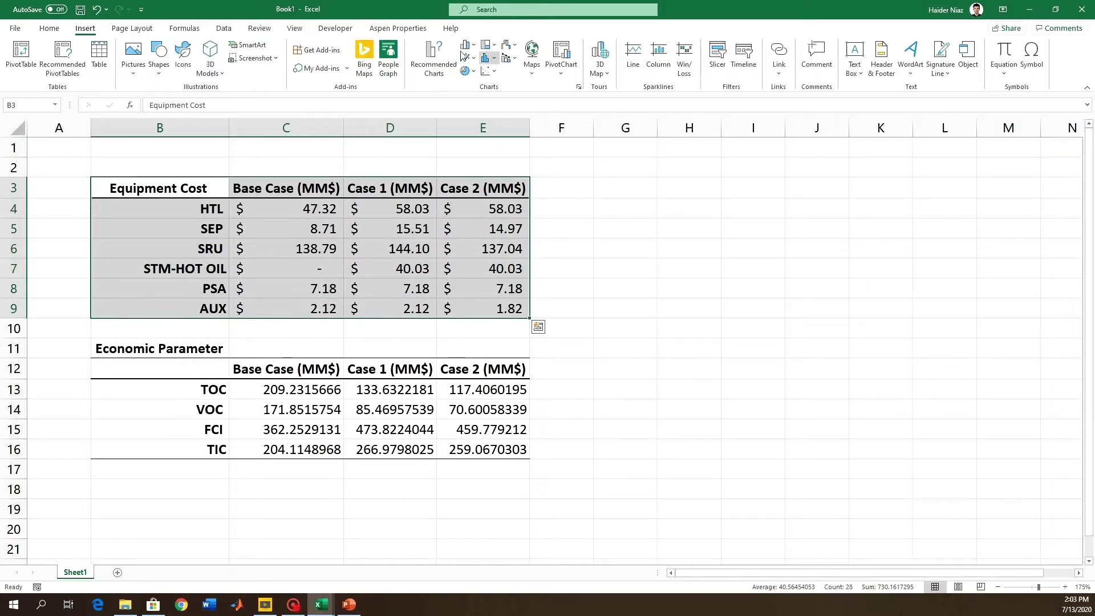
{"action": "left_click", "coordinate": [464, 55]}
{"action": "left_click", "coordinate": [467, 150]}
{"action": "left_click_drag", "start_coordinate": [654, 222], "coordinate": [893, 174]}
{"action": "left_click", "coordinate": [817, 450]}
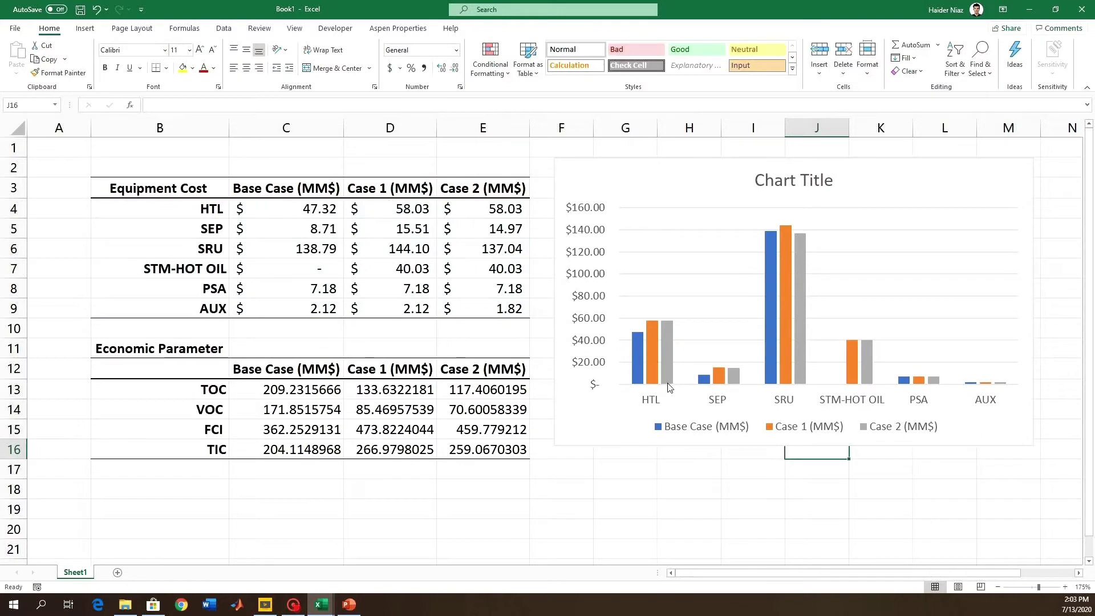
{"action": "left_click", "coordinate": [726, 163]}
{"action": "key", "text": "Delete"}
- Insert a stacked column chart of the Equipment Cost table (B3:E9), and move and shrink it to sit beside the table
{"action": "left_click_drag", "start_coordinate": [159, 188], "coordinate": [508, 309]}
{"action": "left_click", "coordinate": [85, 29]}
{"action": "left_click", "coordinate": [467, 45]}
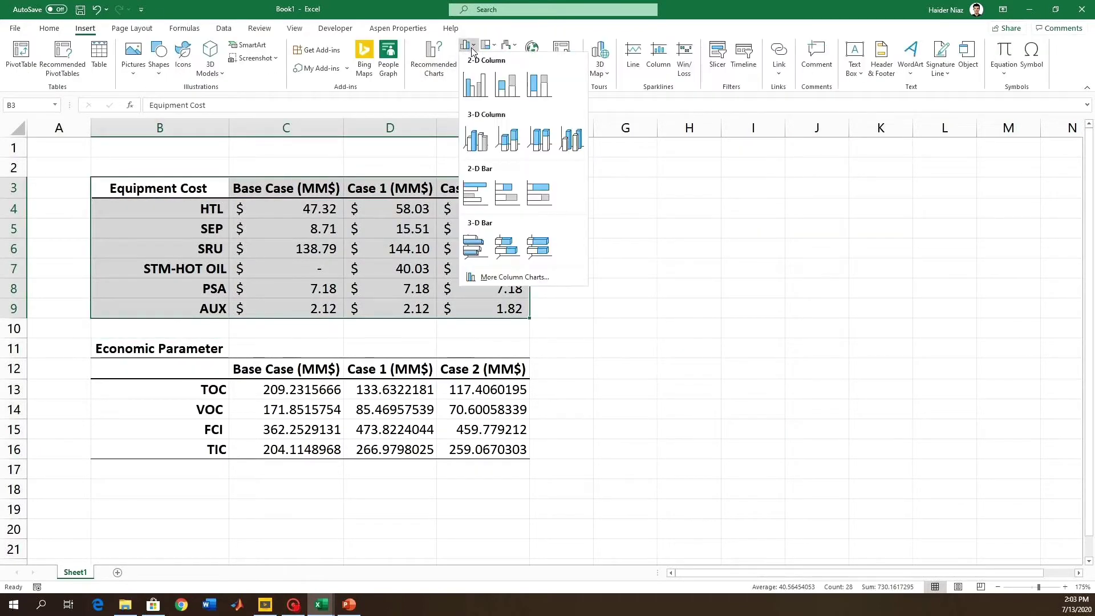
{"action": "left_click", "coordinate": [516, 132]}
{"action": "left_click", "coordinate": [425, 254]}
{"action": "left_click", "coordinate": [655, 454]}
{"action": "left_click_drag", "start_coordinate": [709, 208], "coordinate": [928, 183]}
{"action": "left_click_drag", "start_coordinate": [1040, 467], "coordinate": [776, 451]}
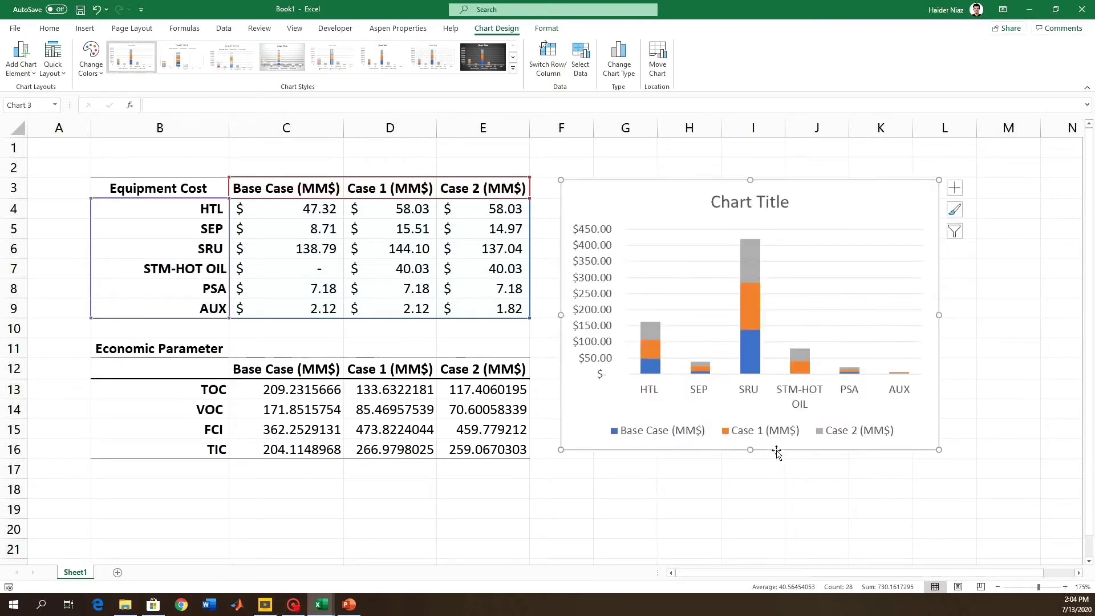
- Switch to PowerPoint, paste the Equipment Cost chart onto the slide as a picture, and reposition and enlarge it
{"action": "left_click", "coordinate": [350, 606]}
{"action": "right_click", "coordinate": [398, 186]}
{"action": "left_click", "coordinate": [493, 215]}
{"action": "left_click_drag", "start_coordinate": [633, 350], "coordinate": [374, 242]}
{"action": "left_click_drag", "start_coordinate": [429, 343], "coordinate": [603, 467]}
{"action": "left_click", "coordinate": [640, 374]}
- Add a second slide and delete its title and text placeholders
{"action": "left_click", "coordinate": [67, 223]}
{"action": "key", "text": "Return"}
{"action": "left_click", "coordinate": [281, 137]}
{"action": "key", "text": "ctrl+a"}
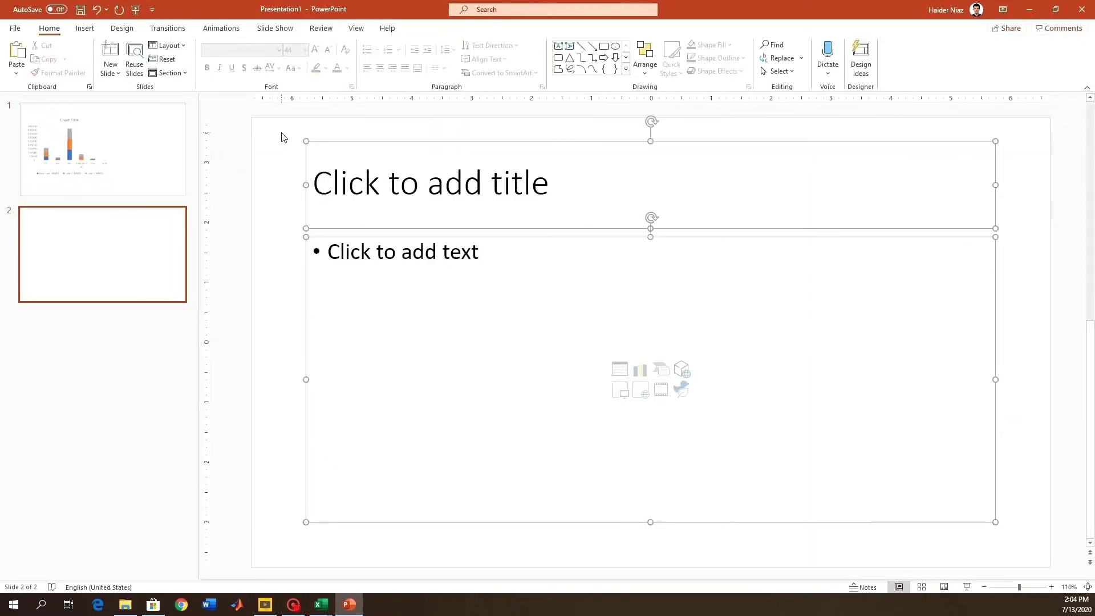
{"action": "key", "text": "Delete"}
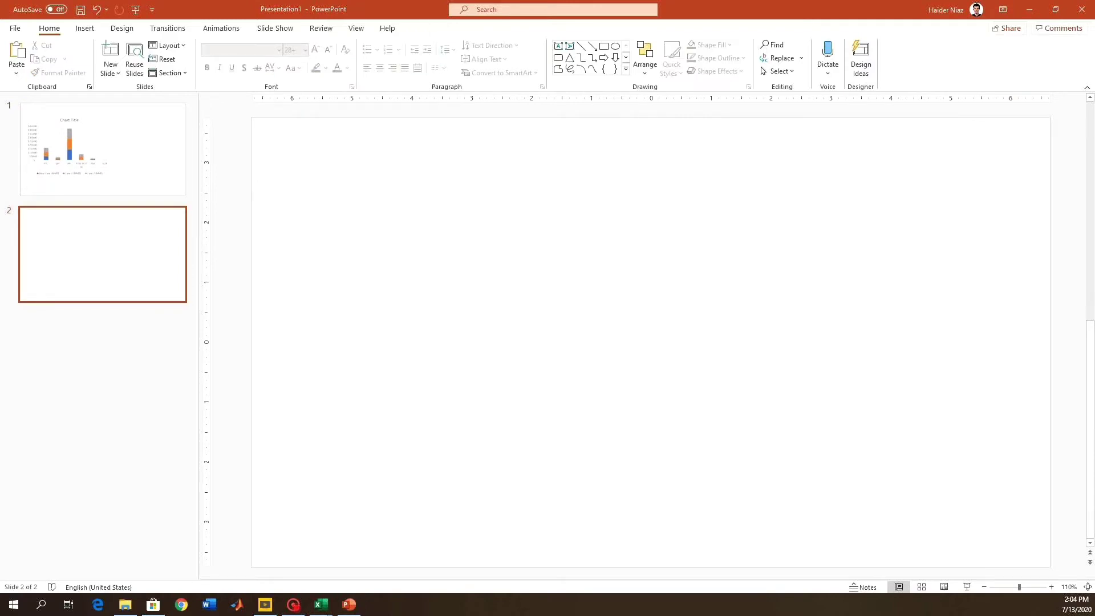
- Switch to Excel and insert a stacked column chart of the Economic Parameter table (B12:E16)
{"action": "key", "text": "alt+Tab"}
{"action": "left_click", "coordinate": [389, 368]}
{"action": "left_click_drag", "start_coordinate": [203, 365], "coordinate": [504, 454]}
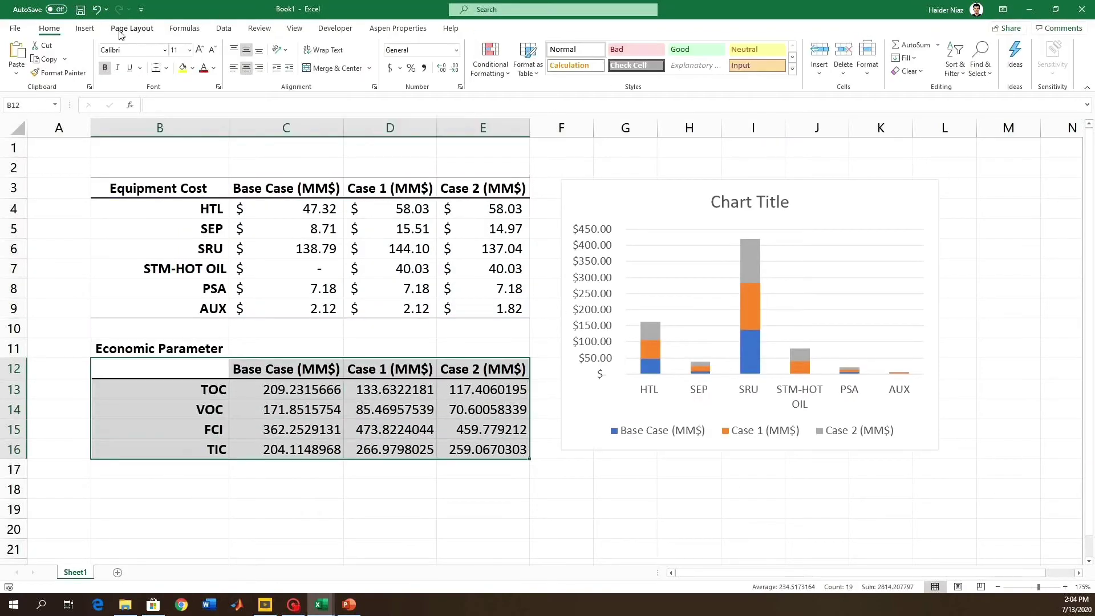
{"action": "left_click", "coordinate": [85, 28]}
{"action": "left_click", "coordinate": [433, 60]}
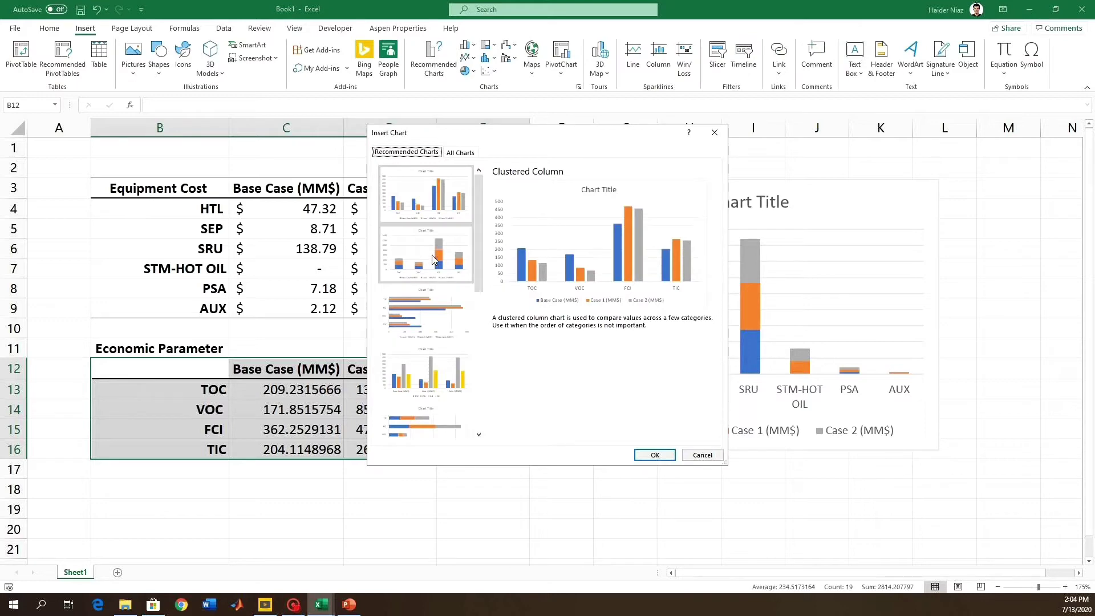
{"action": "left_click", "coordinate": [432, 256]}
{"action": "left_click", "coordinate": [656, 455]}
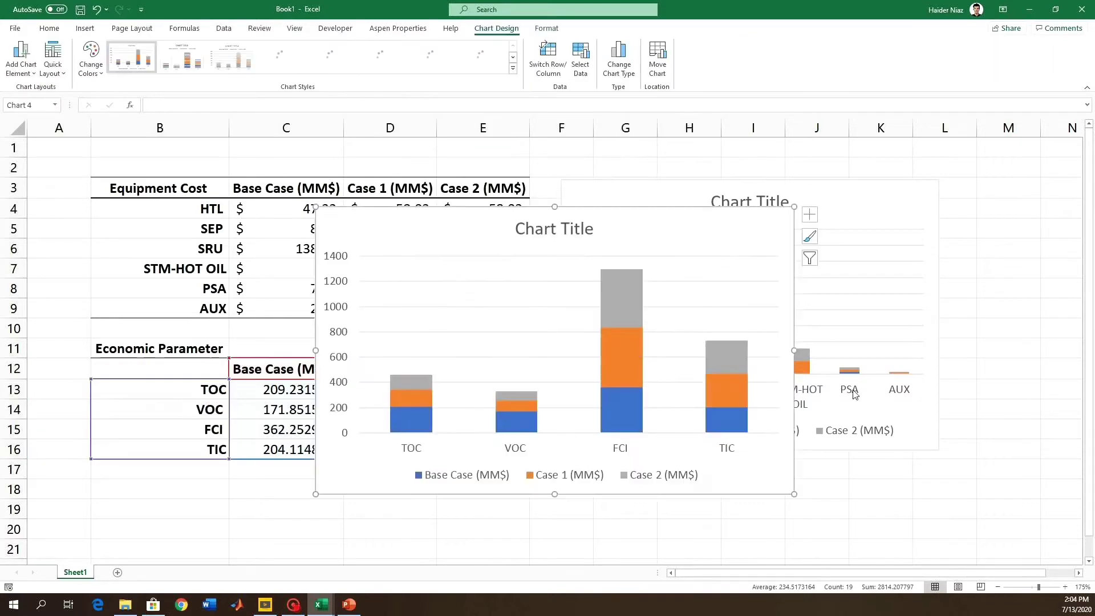
- Move the economic parameter chart directly below the equipment cost chart and resize it to a similar width
{"action": "scroll", "coordinate": [800, 309], "scroll_direction": "down", "scroll_amount": 4}
{"action": "left_click_drag", "start_coordinate": [834, 296], "coordinate": [895, 511]}
{"action": "left_click_drag", "start_coordinate": [895, 357], "coordinate": [945, 337]}
- Copy the economic parameter chart onto PowerPoint's blank second slide as a picture, and enlarge and reposition it
{"action": "key", "text": "ctrl+c"}
{"action": "key", "text": "alt+Tab"}
{"action": "key", "text": "ctrl+v"}
{"action": "key", "text": "ctrl+z"}
{"action": "right_click", "coordinate": [314, 203]}
{"action": "right_click", "coordinate": [350, 207]}
{"action": "left_click", "coordinate": [444, 234]}
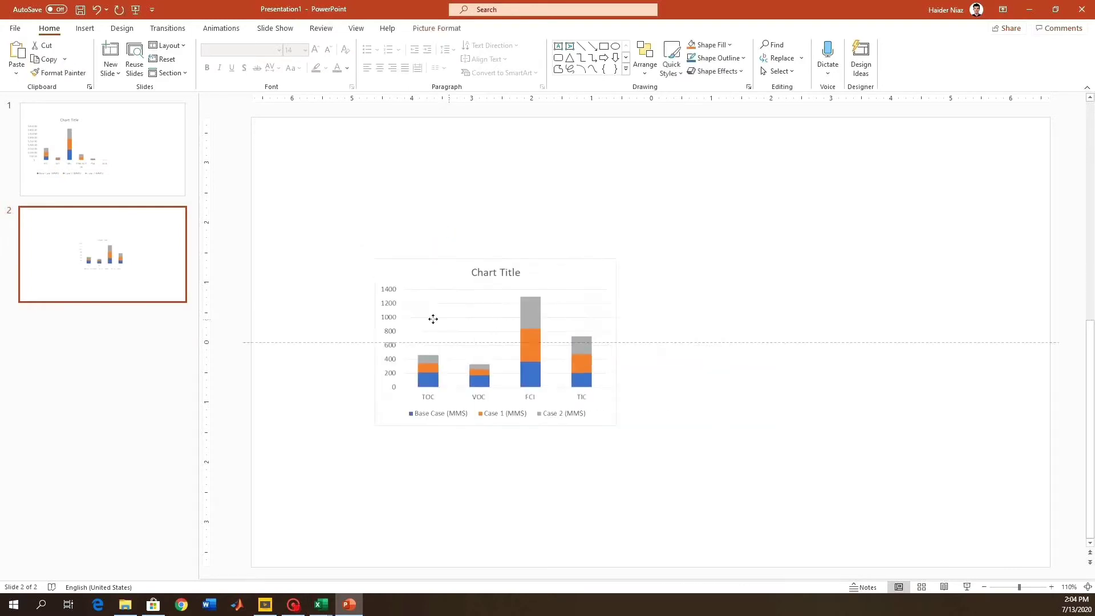
{"action": "left_click_drag", "start_coordinate": [542, 362], "coordinate": [724, 489]}
{"action": "left_click_drag", "start_coordinate": [535, 340], "coordinate": [517, 342]}
{"action": "left_click", "coordinate": [604, 186]}
- Examine the image quality of the chart picture on slide 1 at higher magnification
{"action": "left_click", "coordinate": [107, 143]}
{"action": "left_click", "coordinate": [556, 290]}
{"action": "scroll", "coordinate": [505, 287], "scroll_direction": "up", "scroll_amount": 4}
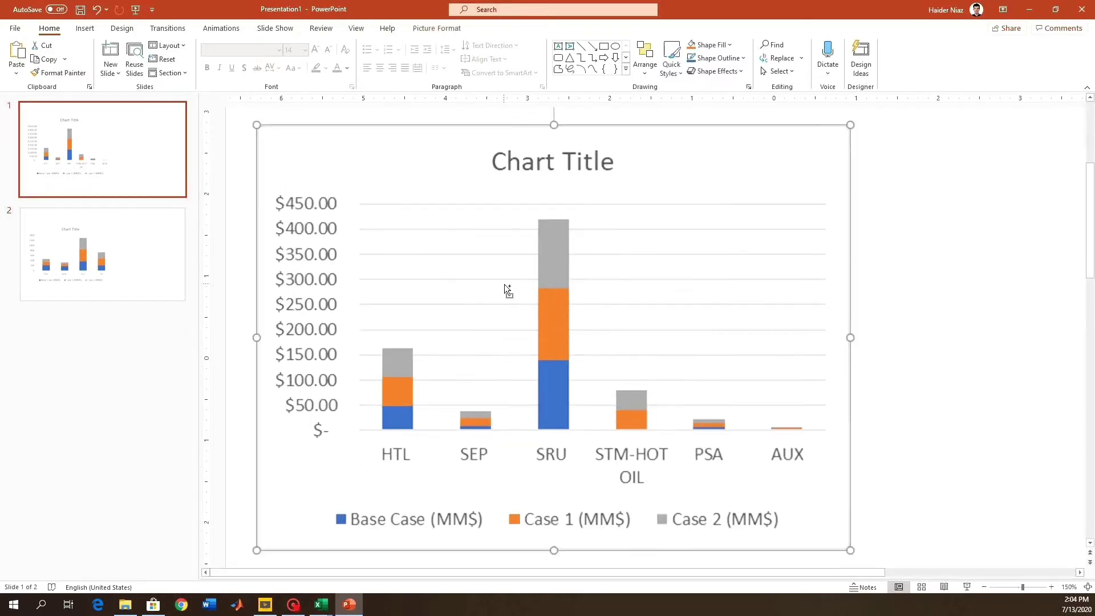
{"action": "scroll", "coordinate": [546, 296], "scroll_direction": "down", "scroll_amount": 4}
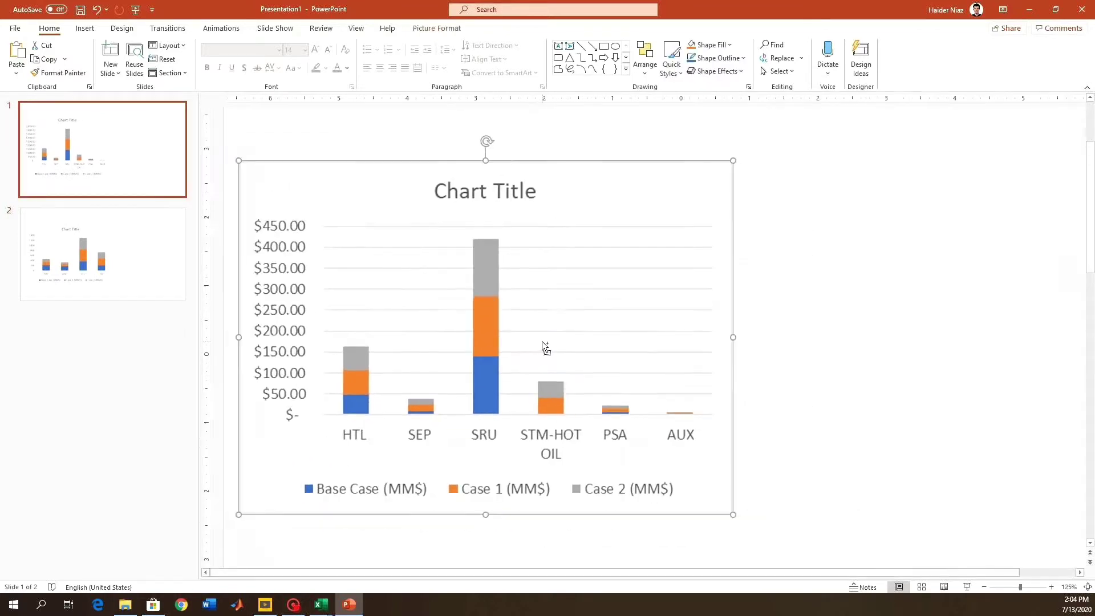
{"action": "left_click", "coordinate": [831, 237]}
- Launch Origin and maximize the Book1 worksheet window
{"action": "left_click", "coordinate": [23, 613]}
{"action": "type", "text": "orig"}
{"action": "key", "text": "Return"}
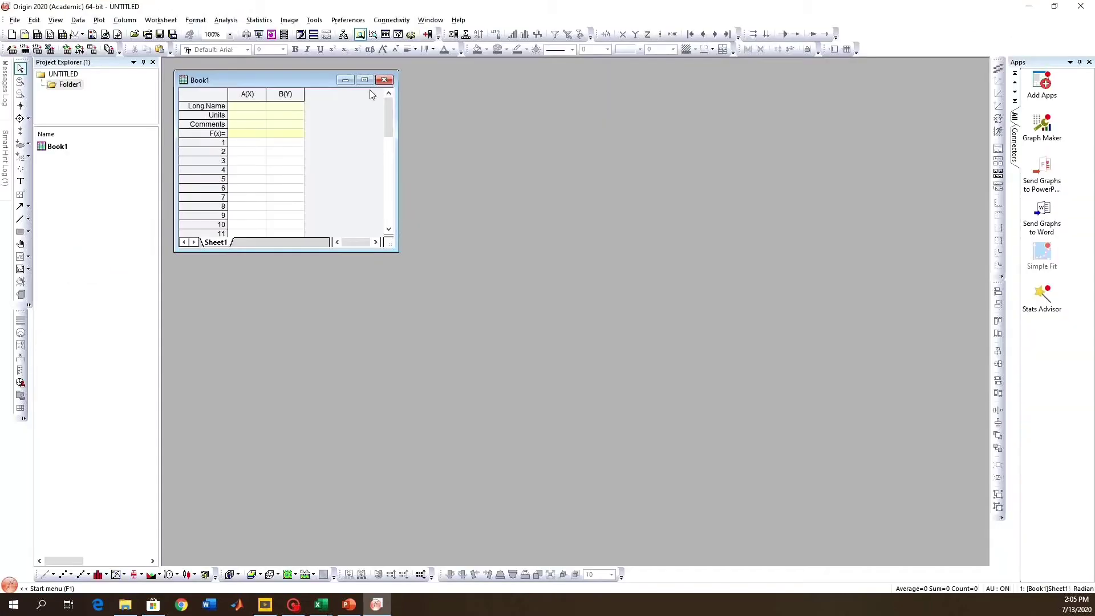
{"action": "left_click", "coordinate": [365, 79]}
{"action": "left_click", "coordinate": [233, 65]}
{"action": "left_click", "coordinate": [268, 65]}
{"action": "left_click", "coordinate": [193, 83]}
{"action": "left_click", "coordinate": [193, 65]}
{"action": "left_click", "coordinate": [466, 147]}
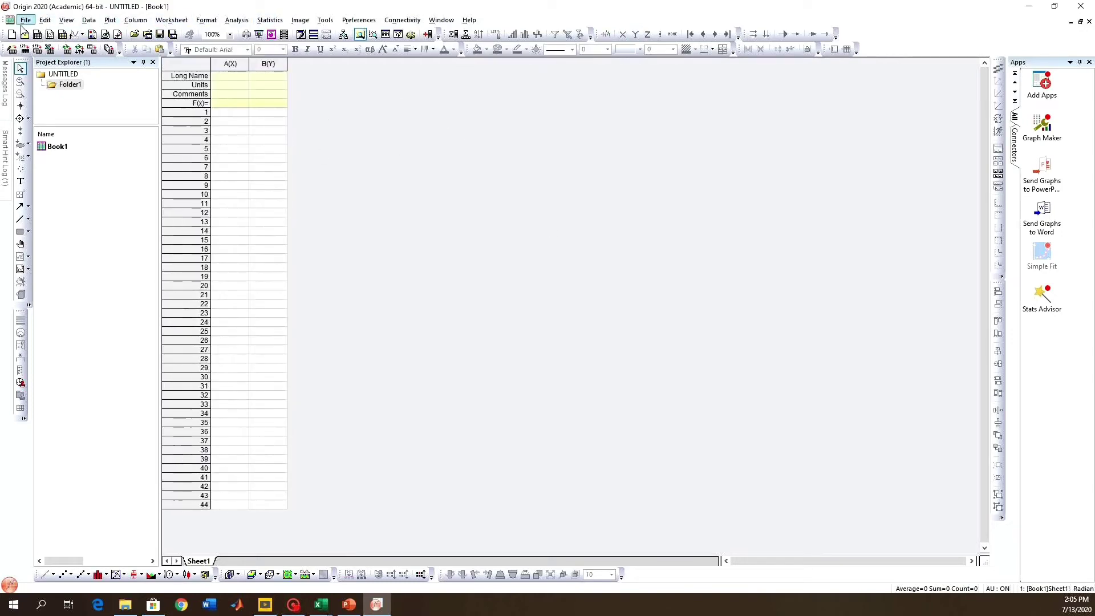
{"action": "left_click", "coordinate": [108, 21]}
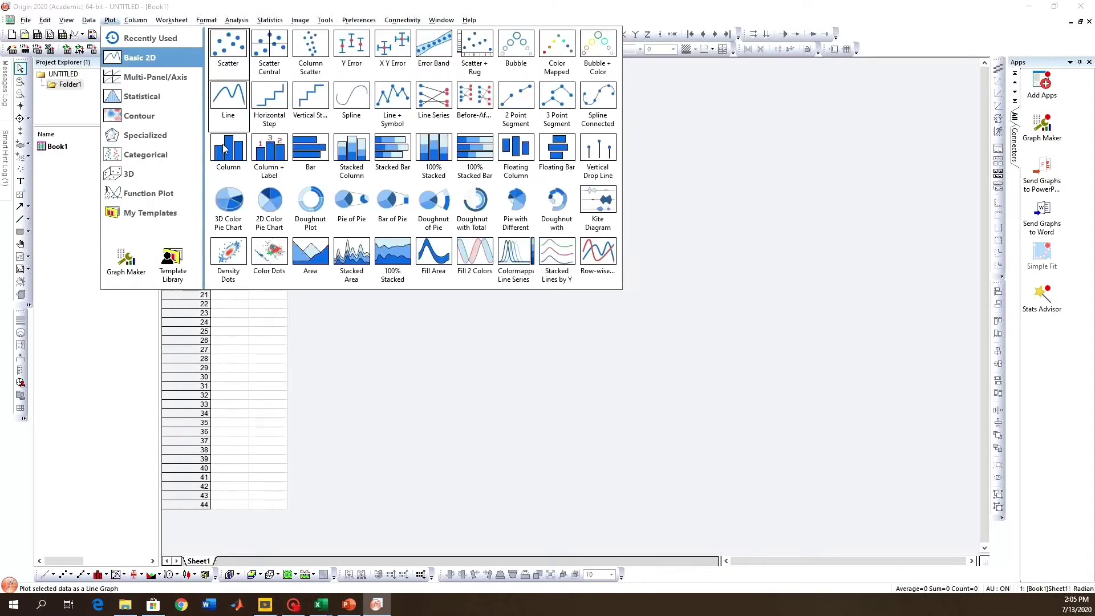
{"action": "left_click", "coordinate": [793, 148]}
- Copy the Equipment Cost table (B3:E9) from the Book1 Excel workbook and paste it into the Origin worksheet from column A, row 1
{"action": "left_click", "coordinate": [321, 607]}
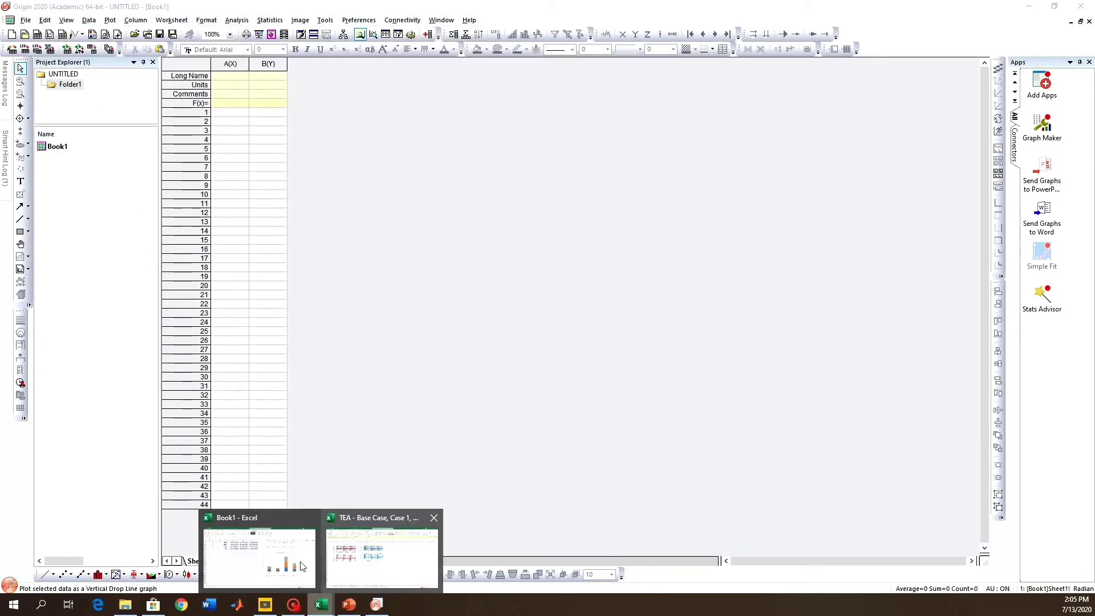
{"action": "left_click", "coordinate": [272, 558]}
{"action": "left_click", "coordinate": [334, 332]}
{"action": "scroll", "coordinate": [359, 336], "scroll_direction": "up", "scroll_amount": 4}
{"action": "left_click", "coordinate": [200, 268]}
{"action": "left_click_drag", "start_coordinate": [202, 188], "coordinate": [469, 309]}
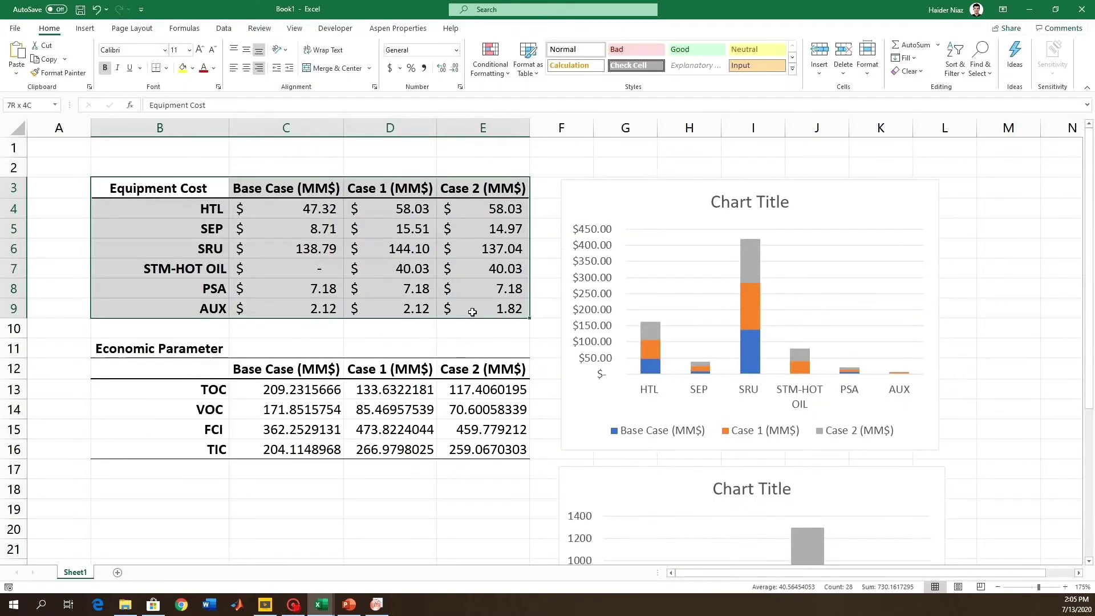
{"action": "key", "text": "ctrl+c"}
{"action": "left_click", "coordinate": [375, 605]}
{"action": "left_click", "coordinate": [231, 113]}
{"action": "key", "text": "ctrl+v"}
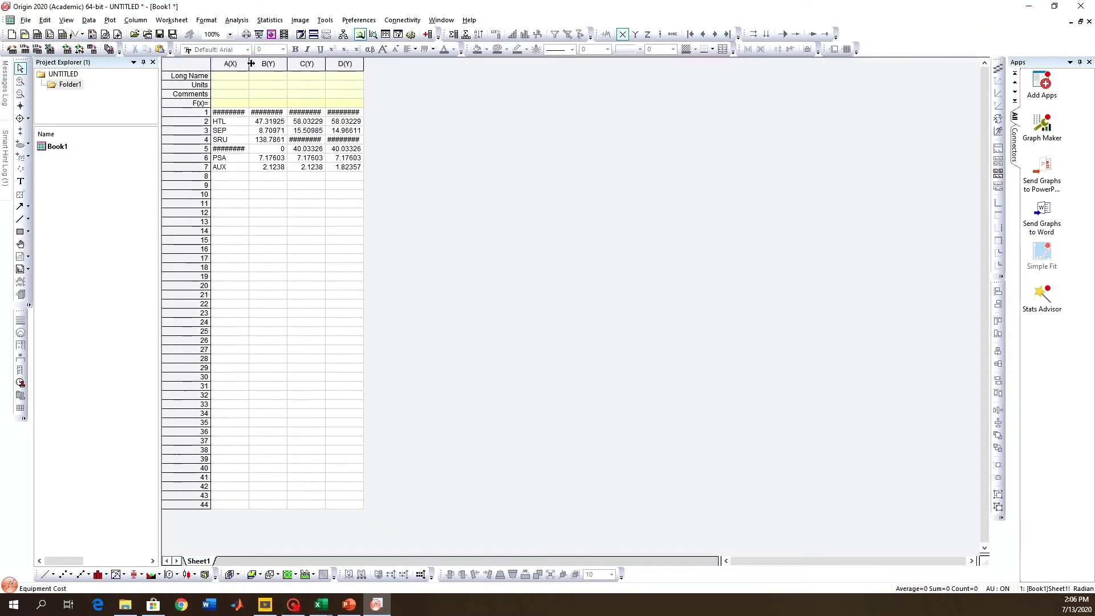
- Widen the worksheet columns to fit their contents so that every header and value displays in full
{"action": "left_click", "coordinate": [372, 63]}
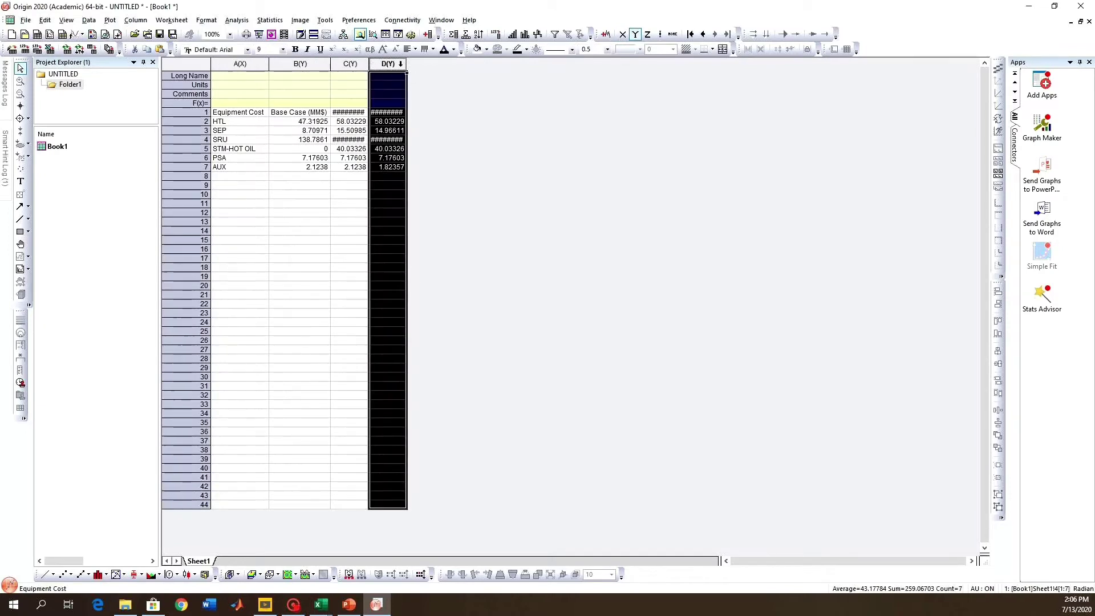
{"action": "left_click", "coordinate": [408, 67]}
{"action": "double_click", "coordinate": [406, 64]}
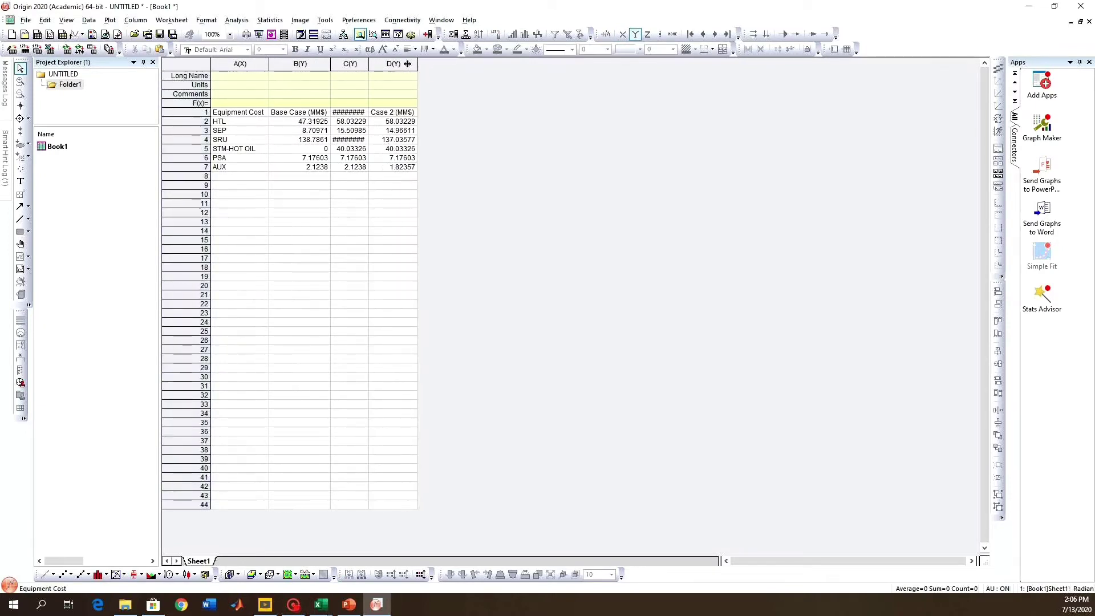
{"action": "double_click", "coordinate": [369, 63]}
- Move the header labels from row 1 into the Long Name row and delete the emptied data row
{"action": "left_click_drag", "start_coordinate": [411, 113], "coordinate": [228, 113]}
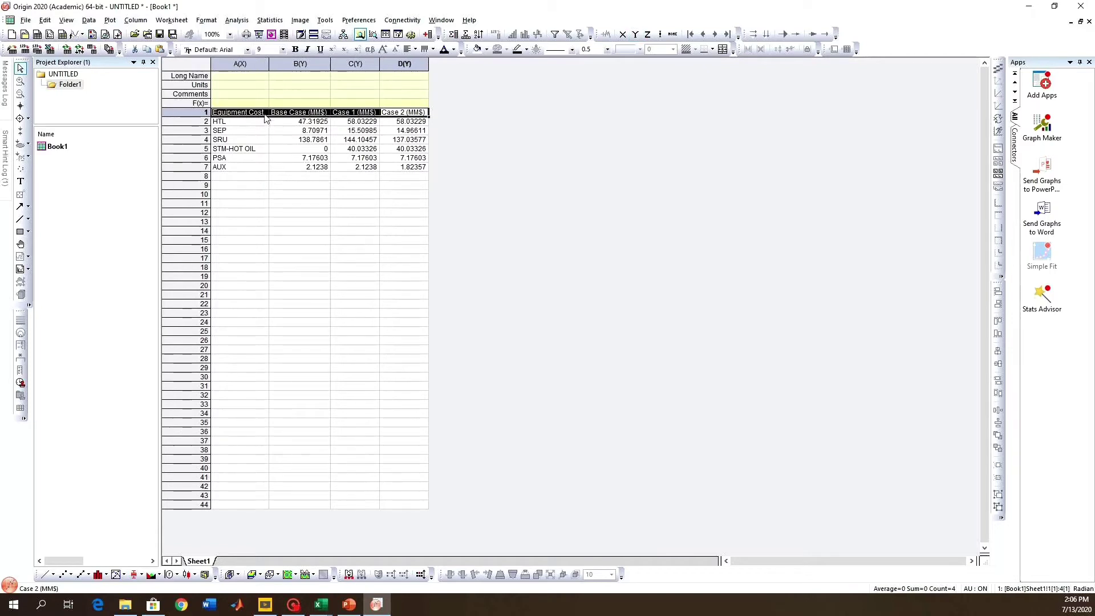
{"action": "key", "text": "ctrl+x"}
{"action": "left_click", "coordinate": [249, 77]}
{"action": "key", "text": "ctrl+v"}
{"action": "right_click", "coordinate": [204, 112]}
{"action": "left_click", "coordinate": [268, 235]}
- Plot the whole worksheet as a stacked column graph and move its legend inside the plot area
{"action": "left_click", "coordinate": [252, 64]}
{"action": "left_click_drag", "start_coordinate": [314, 63], "coordinate": [412, 80]}
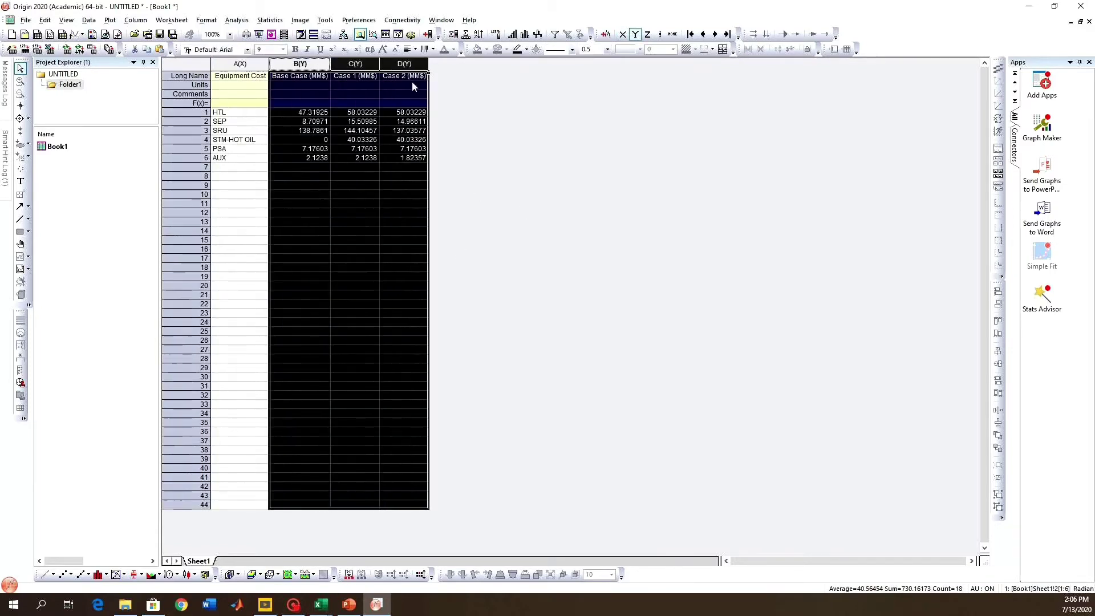
{"action": "left_click", "coordinate": [440, 131]}
{"action": "left_click_drag", "start_coordinate": [419, 158], "coordinate": [285, 117]}
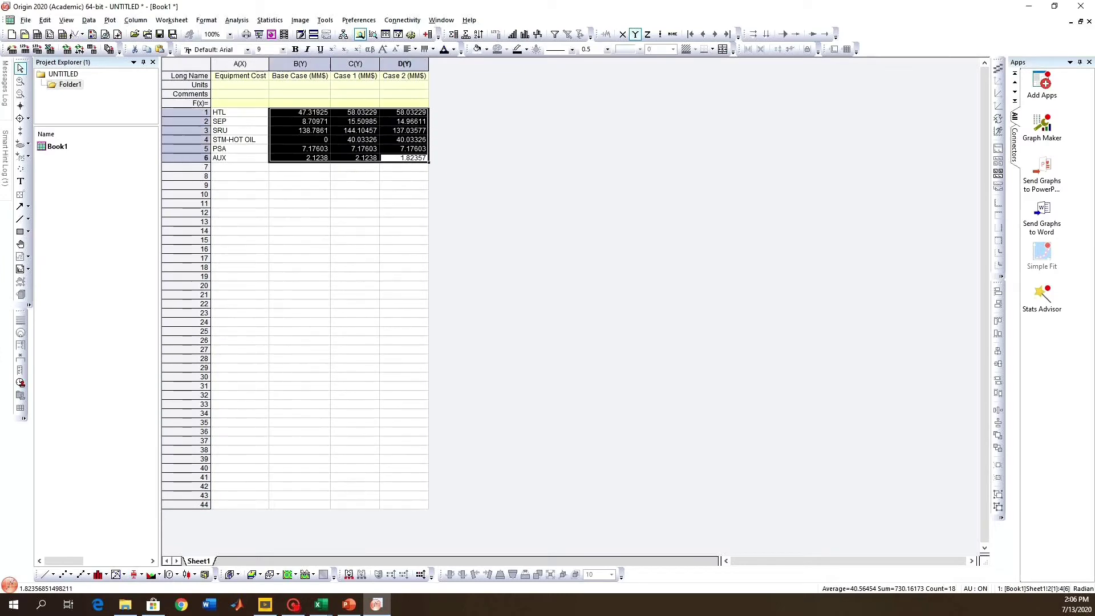
{"action": "key", "text": "ctrl+a"}
{"action": "left_click", "coordinate": [110, 20]}
{"action": "left_click", "coordinate": [228, 55]}
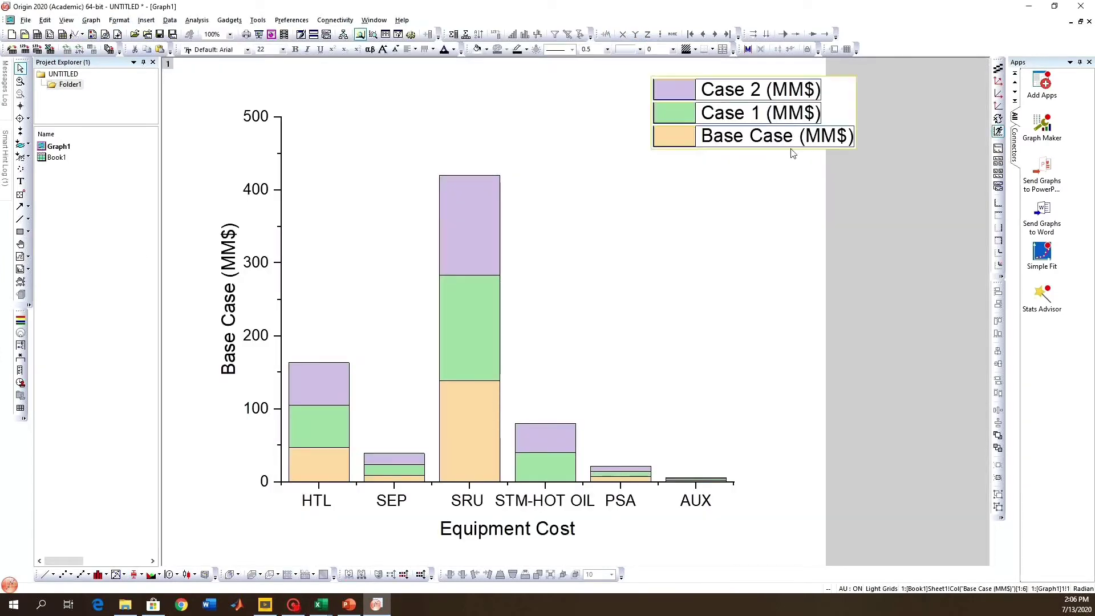
{"action": "left_click_drag", "start_coordinate": [792, 153], "coordinate": [678, 195]}
- Change the Y-axis title to "Equipment Cost (MM$)"
{"action": "left_click", "coordinate": [229, 319]}
{"action": "double_click", "coordinate": [230, 311]}
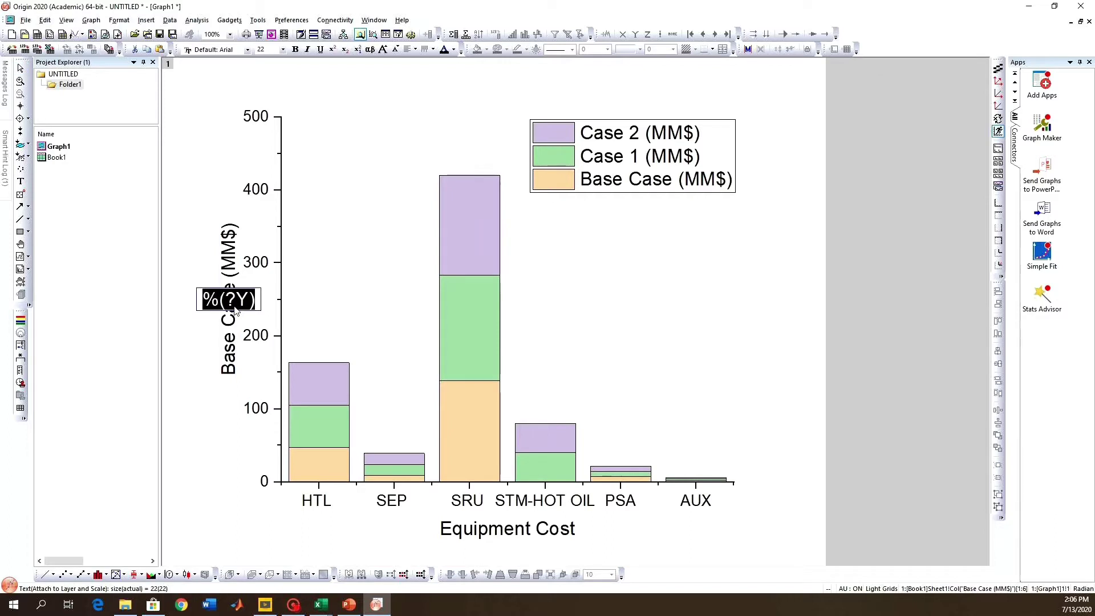
{"action": "type", "text": "Equipment"}
{"action": "key", "text": "BackSpace"}
{"action": "type", "text": "t Co"}
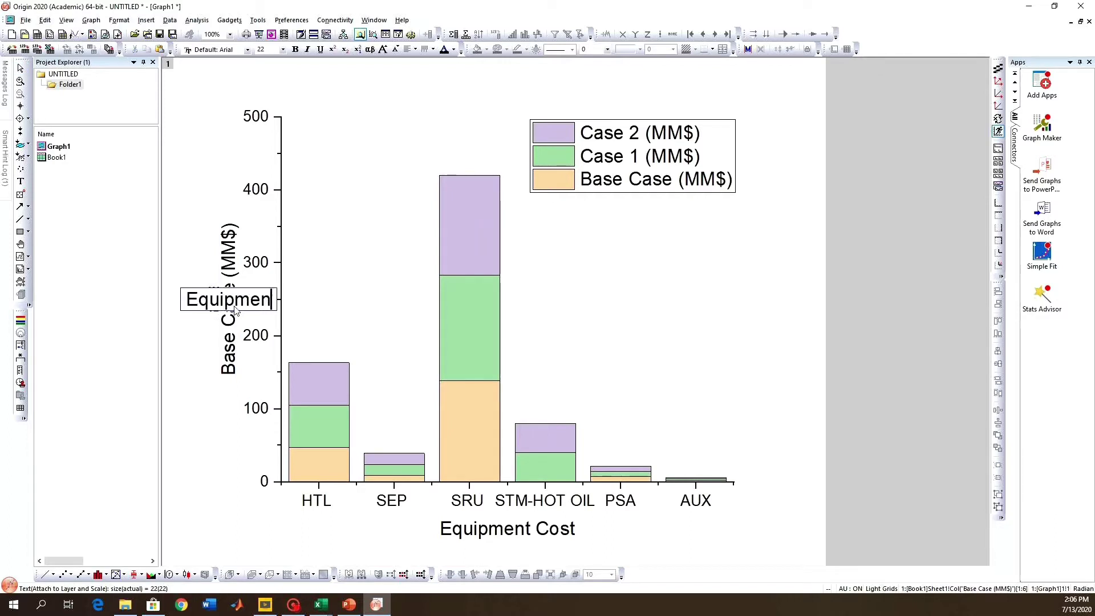
{"action": "type", "text": "st (MM$"}
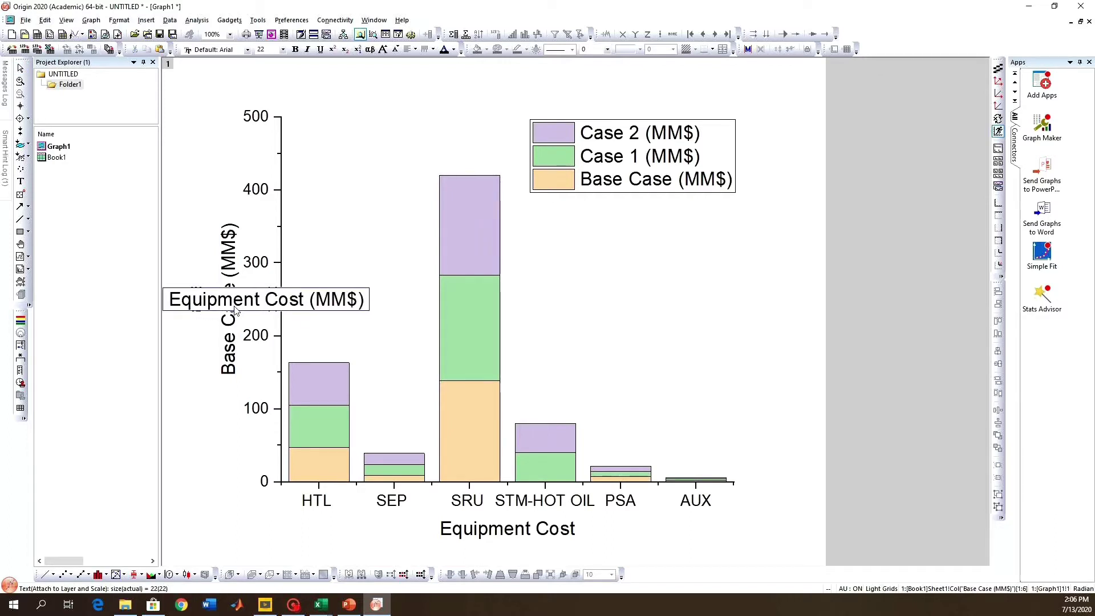
{"action": "left_click", "coordinate": [637, 282]}
- Show axes on all four sides of the graph and move the legend slightly further inside the frame
{"action": "left_click", "coordinate": [469, 500]}
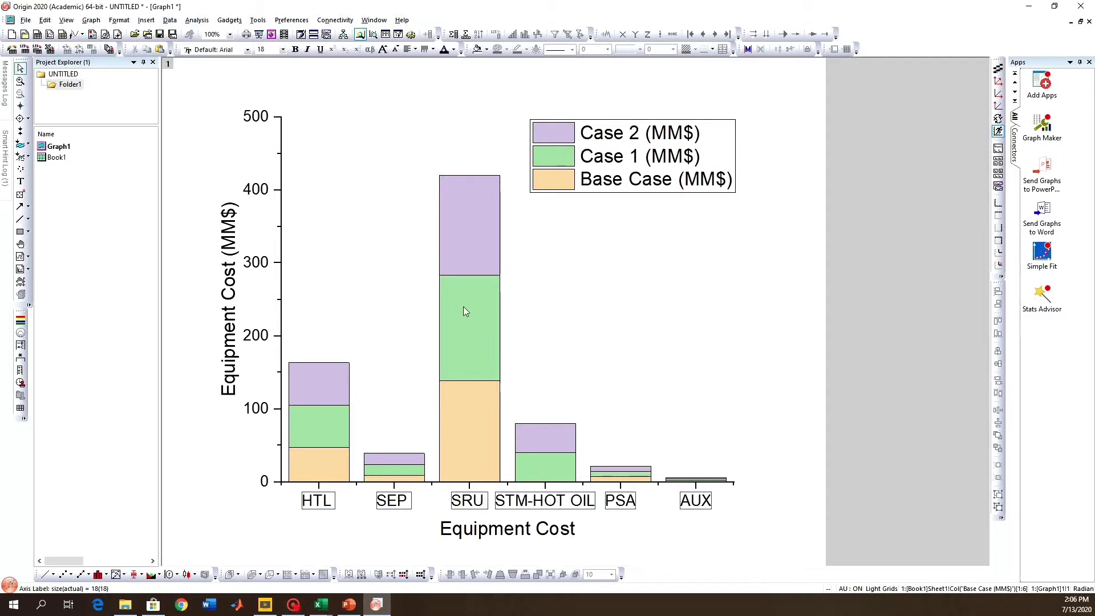
{"action": "double_click", "coordinate": [464, 220]}
{"action": "left_click", "coordinate": [729, 127]}
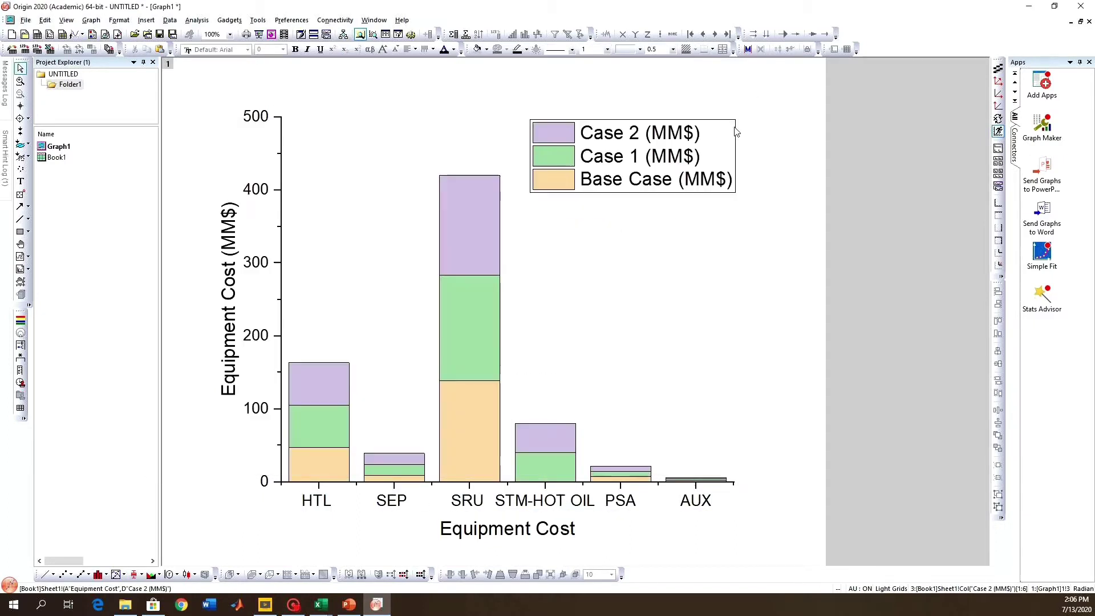
{"action": "left_click", "coordinate": [726, 338]}
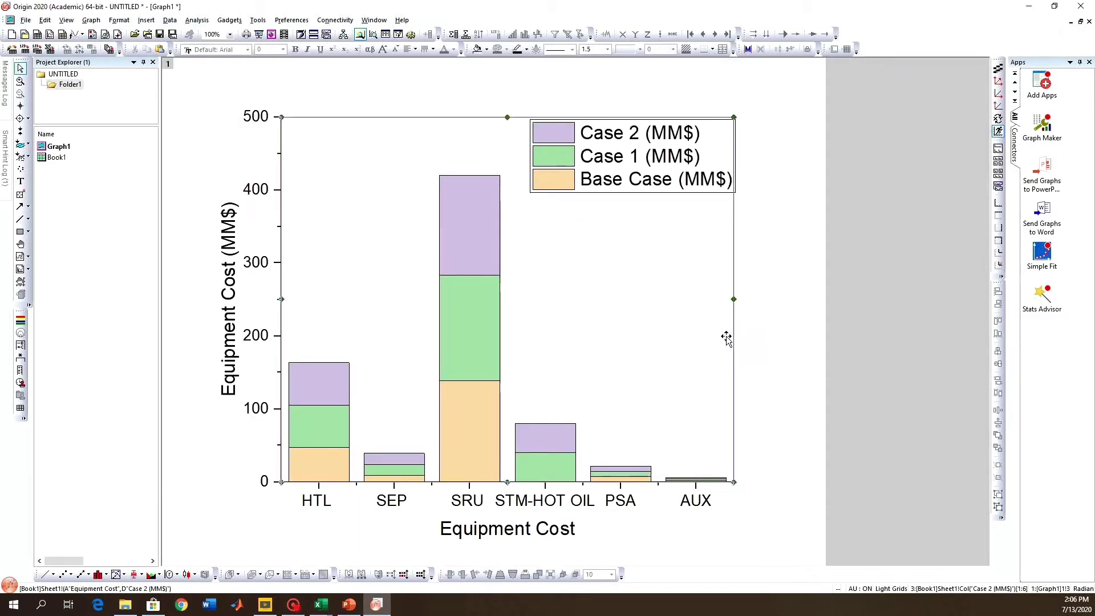
{"action": "left_click", "coordinate": [771, 128]}
{"action": "left_click", "coordinate": [791, 144]}
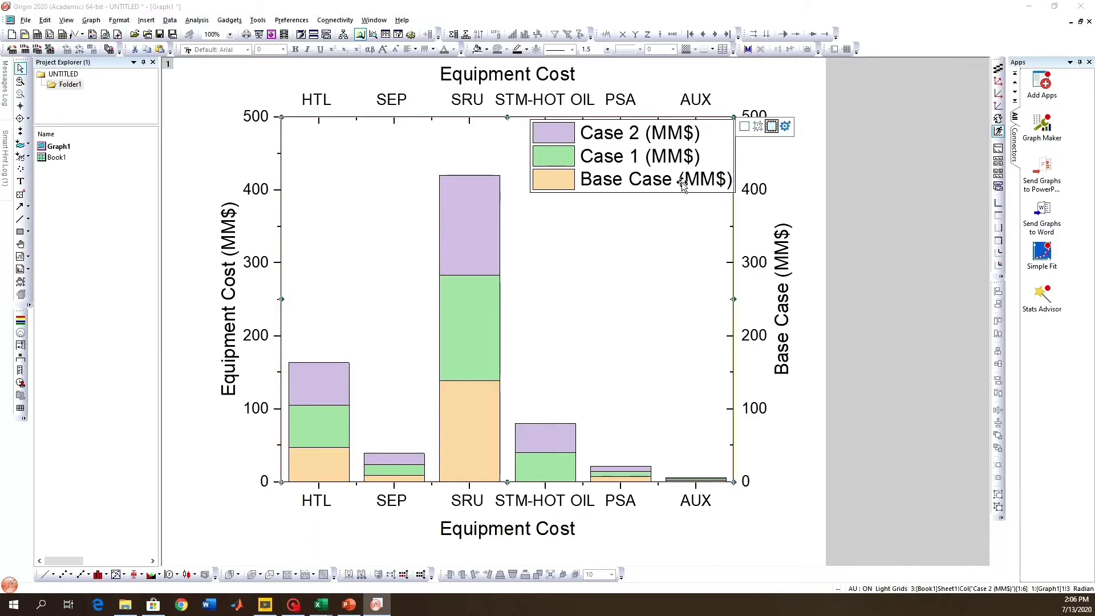
{"action": "left_click", "coordinate": [682, 184]}
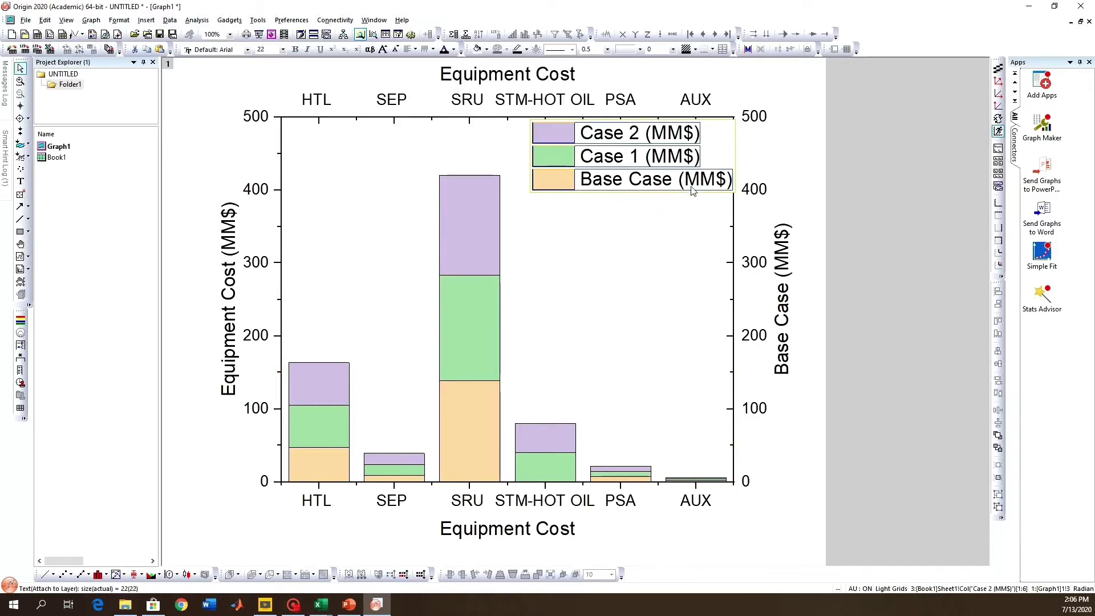
{"action": "left_click_drag", "start_coordinate": [693, 191], "coordinate": [679, 208]}
- Set the ticks of the top and right axes to point outward and delete the top X-axis title
{"action": "left_click", "coordinate": [759, 155]}
{"action": "left_click", "coordinate": [657, 119]}
{"action": "left_click", "coordinate": [699, 85]}
{"action": "left_click", "coordinate": [704, 121]}
{"action": "left_click", "coordinate": [733, 166]}
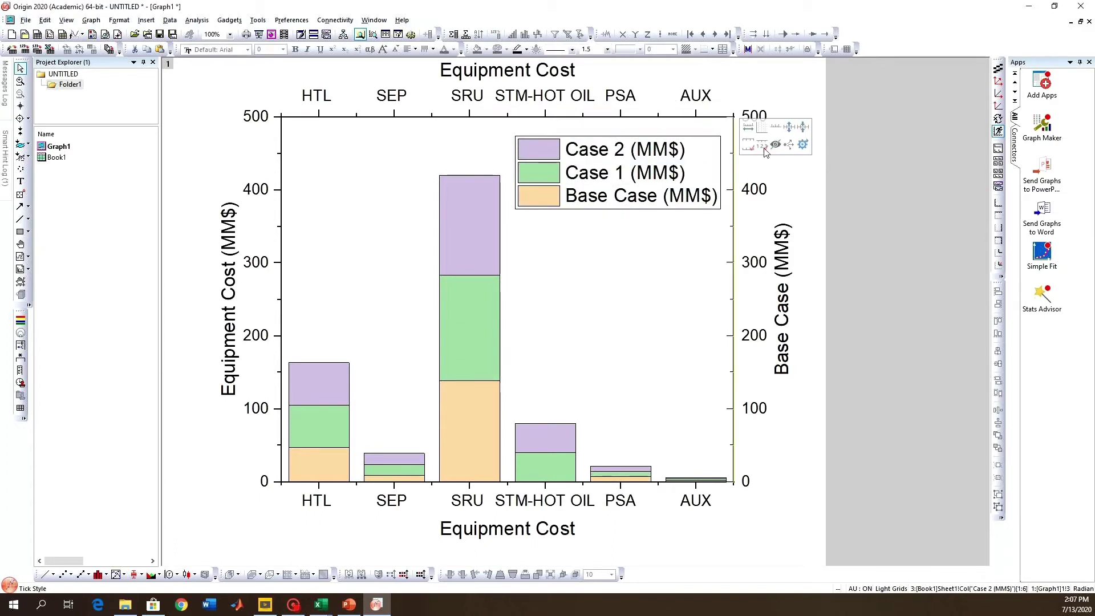
{"action": "left_click", "coordinate": [507, 74]}
{"action": "key", "text": "Delete"}
- Change the bottom X-axis title to "Section"
{"action": "left_click", "coordinate": [538, 534]}
{"action": "double_click", "coordinate": [538, 535]}
{"action": "key", "text": "ctrl+a"}
{"action": "type", "text": "S"}
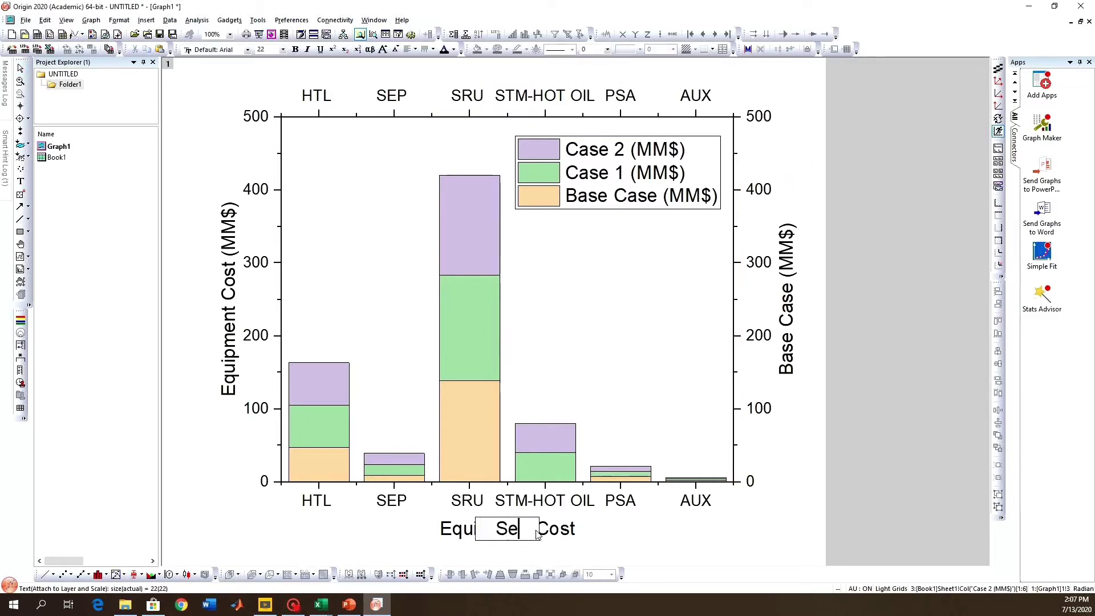
{"action": "left_click", "coordinate": [589, 531]}
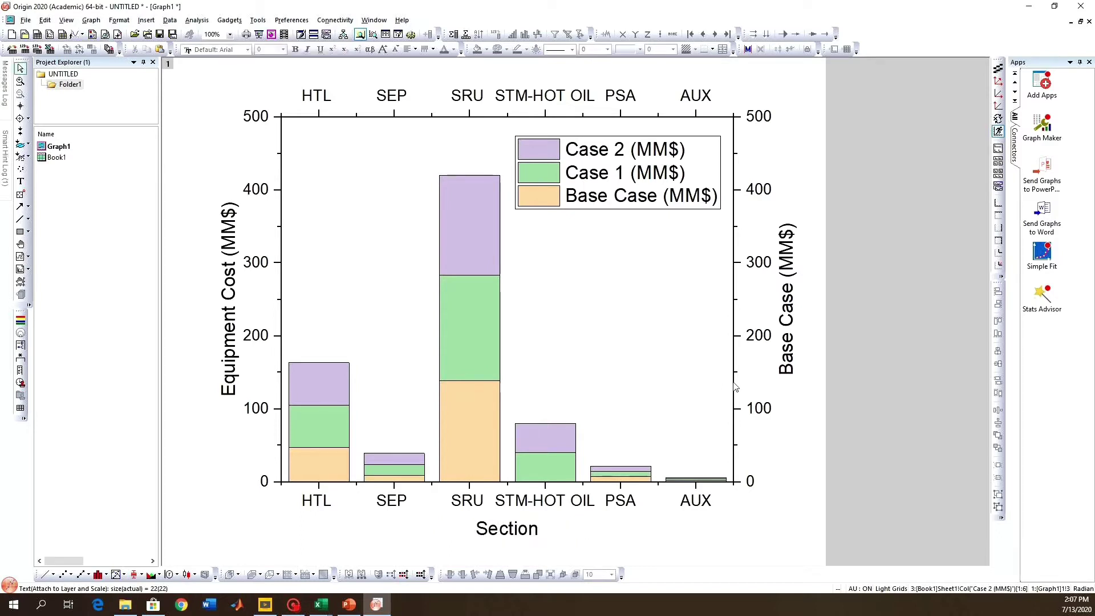
- Copy the left Y-axis title text and replace the right Y-axis title with it, "Equipment Cost (MM$)"
{"action": "double_click", "coordinate": [238, 330]}
{"action": "key", "text": "ctrl+a"}
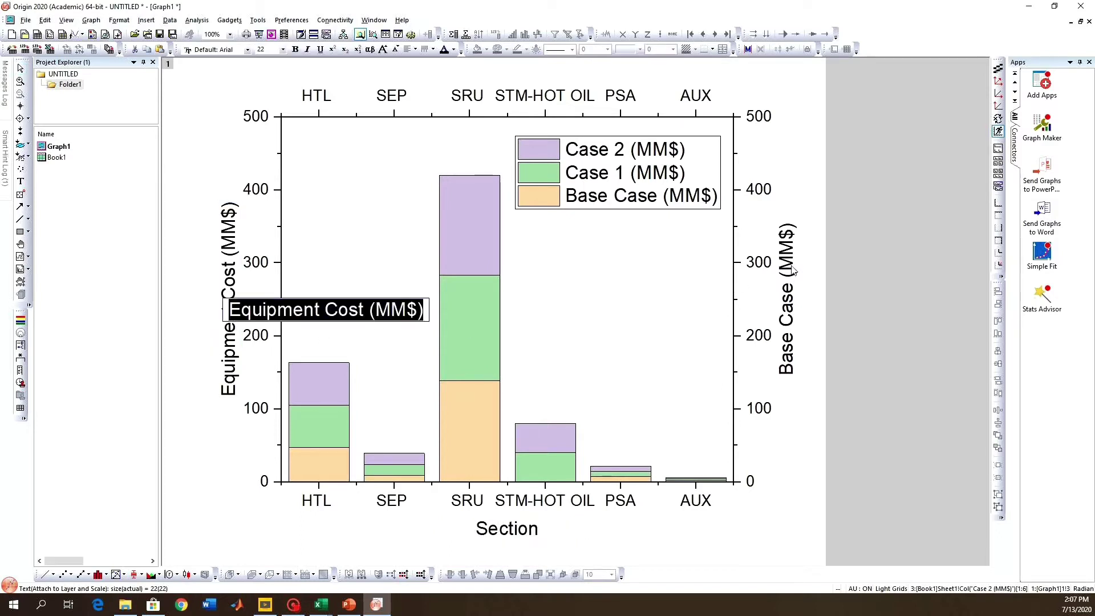
{"action": "double_click", "coordinate": [790, 300]}
{"action": "double_click", "coordinate": [790, 303]}
{"action": "key", "text": "ctrl+a"}
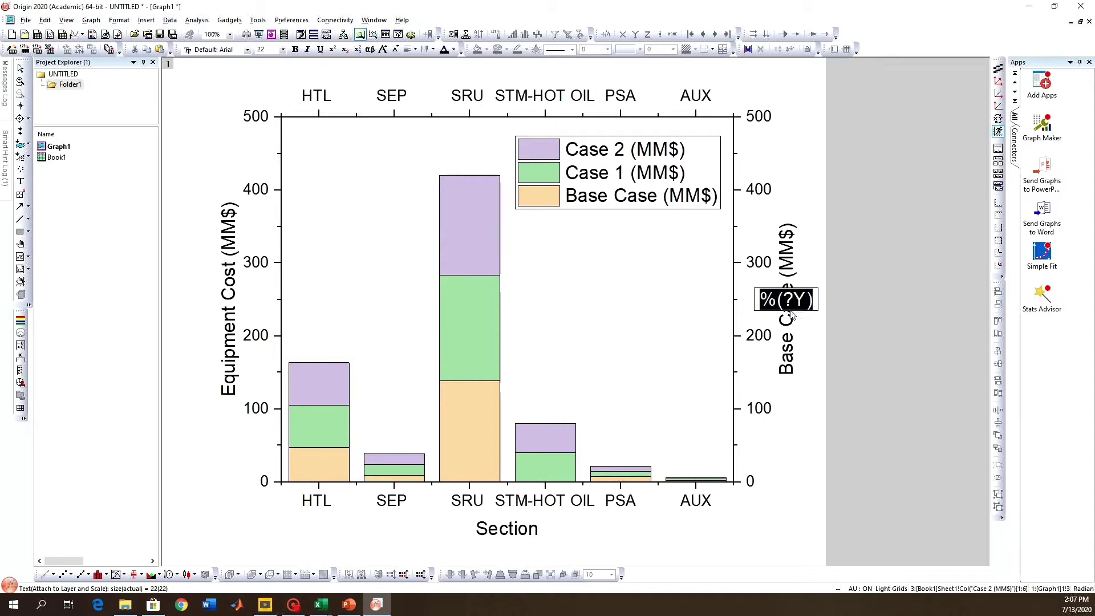
{"action": "key", "text": "ctrl+v"}
{"action": "left_click", "coordinate": [834, 198]}
- Move the legend slightly up inside the frame and slightly narrow the gap between the columns
{"action": "left_click", "coordinate": [622, 206]}
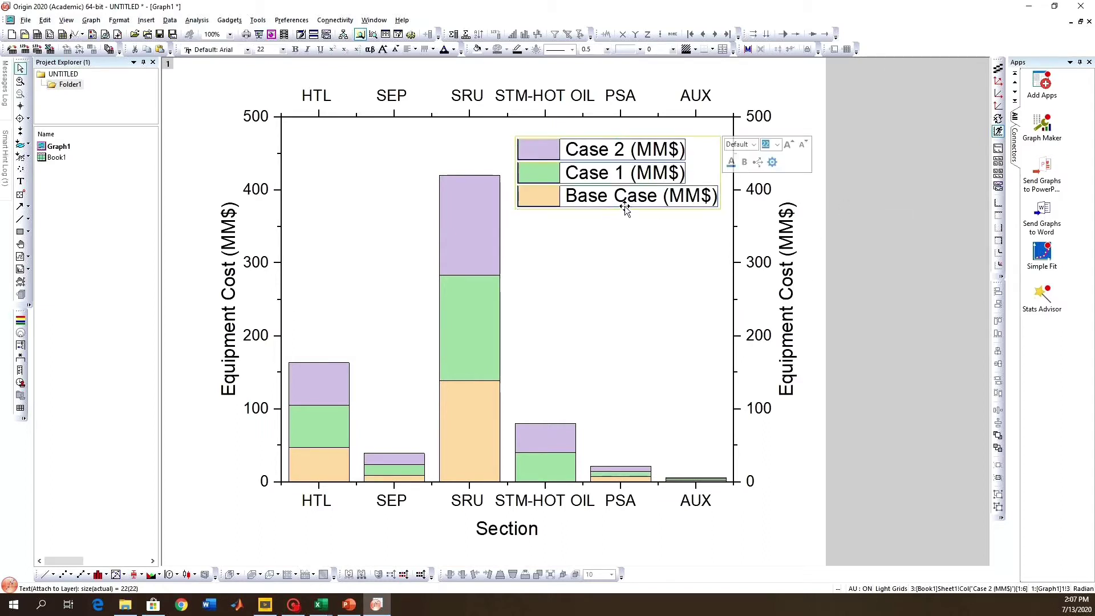
{"action": "left_click", "coordinate": [464, 209]}
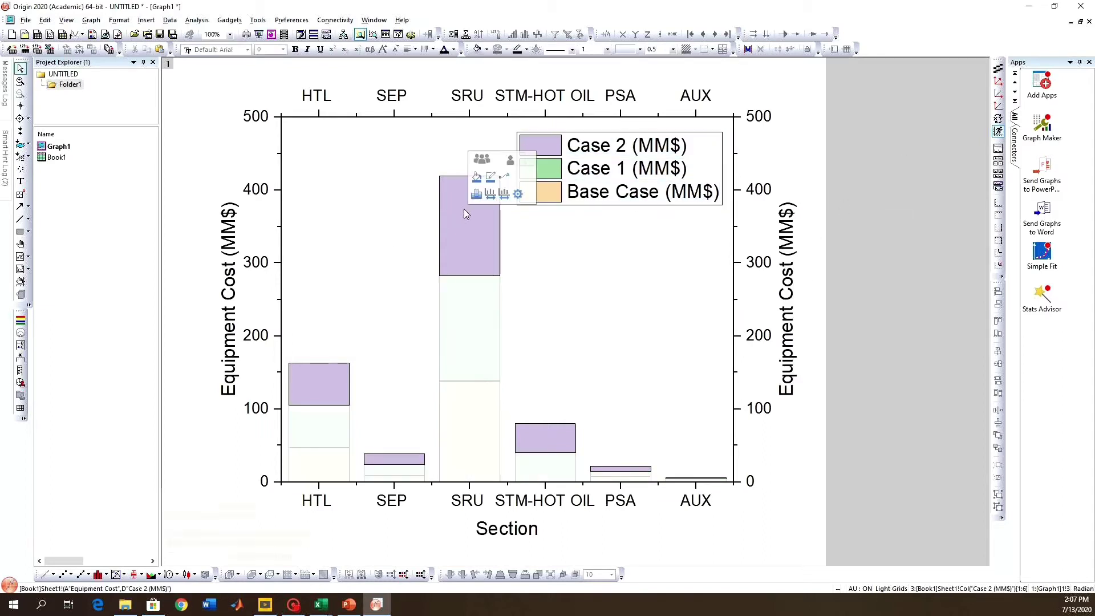
{"action": "double_click", "coordinate": [464, 208]}
{"action": "left_click", "coordinate": [697, 122]}
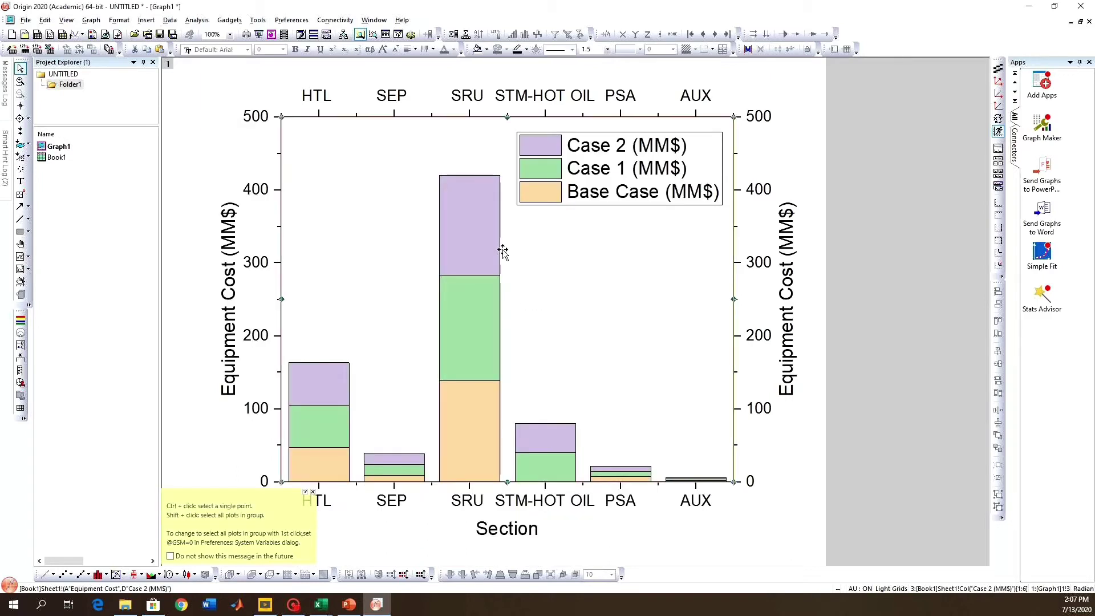
{"action": "left_click", "coordinate": [500, 232]}
{"action": "left_click", "coordinate": [543, 215]}
{"action": "left_click", "coordinate": [543, 214]}
{"action": "left_click", "coordinate": [543, 214]}
{"action": "left_click", "coordinate": [528, 216]}
{"action": "left_click", "coordinate": [528, 217]}
{"action": "left_click", "coordinate": [527, 217]}
{"action": "left_click", "coordinate": [527, 216]}
{"action": "left_click", "coordinate": [539, 214]}
{"action": "left_click", "coordinate": [539, 215]}
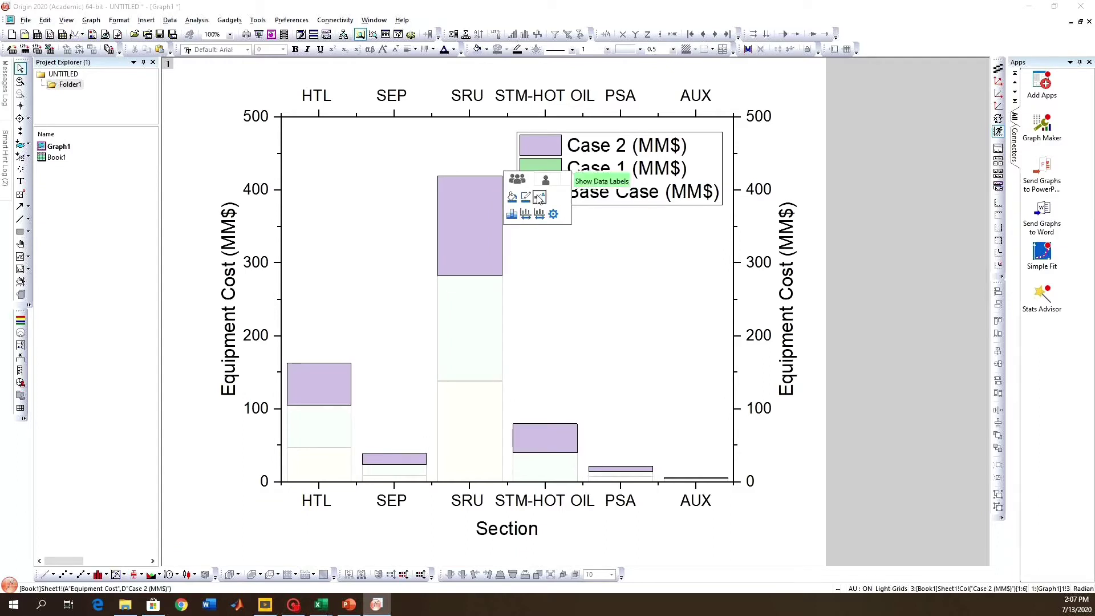
- Show data labels on the stacked columns and set their font size to 9
{"action": "left_click", "coordinate": [540, 198]}
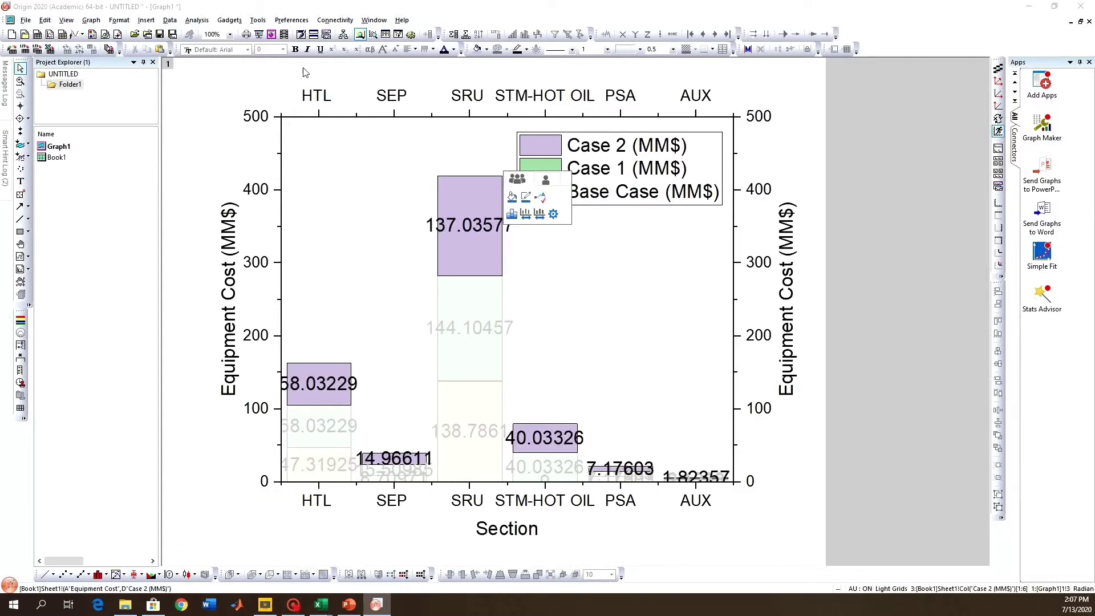
{"action": "left_click", "coordinate": [507, 227]}
{"action": "left_click", "coordinate": [283, 50]}
{"action": "left_click", "coordinate": [273, 68]}
{"action": "left_click", "coordinate": [565, 303]}
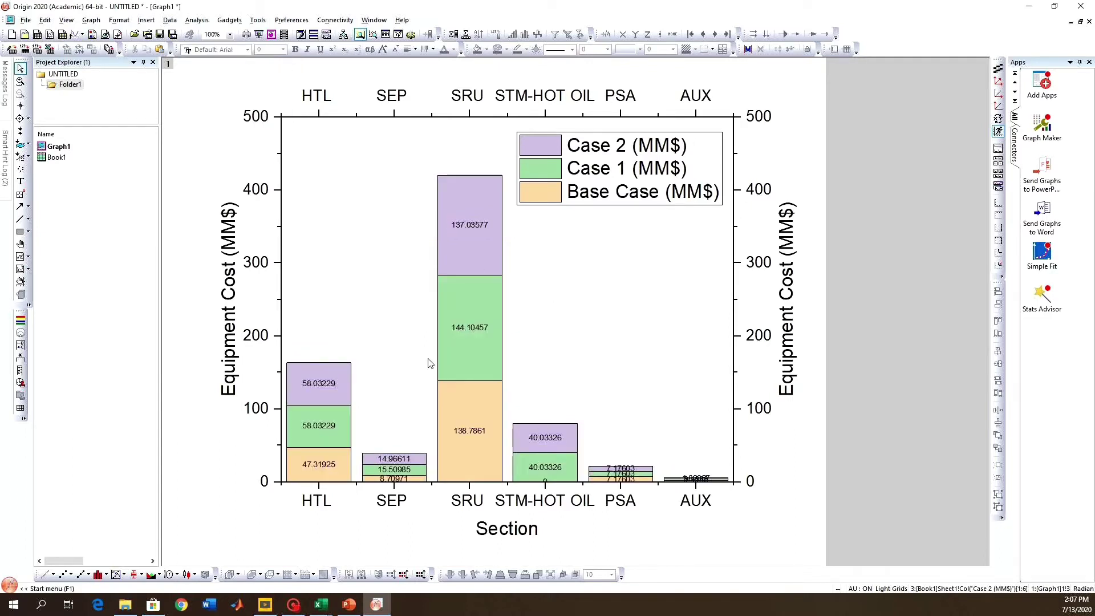
- Hide the data labels on all stacked columns
{"action": "left_click", "coordinate": [472, 226]}
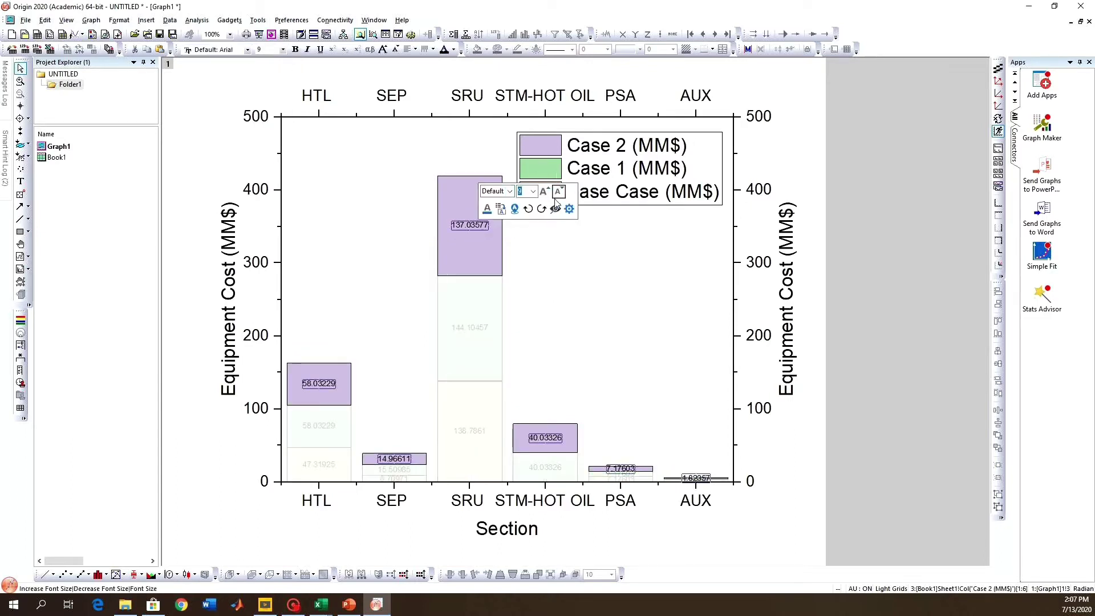
{"action": "left_click", "coordinate": [505, 236]}
{"action": "left_click", "coordinate": [501, 234]}
{"action": "left_click", "coordinate": [541, 203]}
{"action": "left_click", "coordinate": [533, 283]}
- Open the column plot's properties, set the fill color increment to Stretch and apply the black-blue-tan-white palette
{"action": "double_click", "coordinate": [480, 231]}
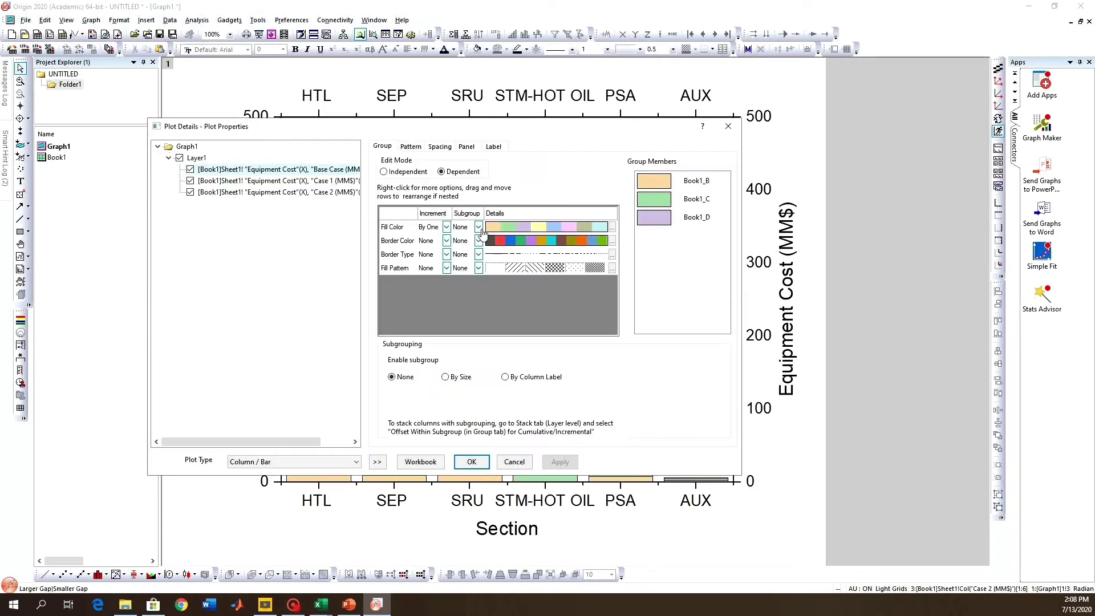
{"action": "left_click_drag", "start_coordinate": [607, 131], "coordinate": [689, 125]}
{"action": "left_click_drag", "start_coordinate": [527, 121], "coordinate": [701, 120]}
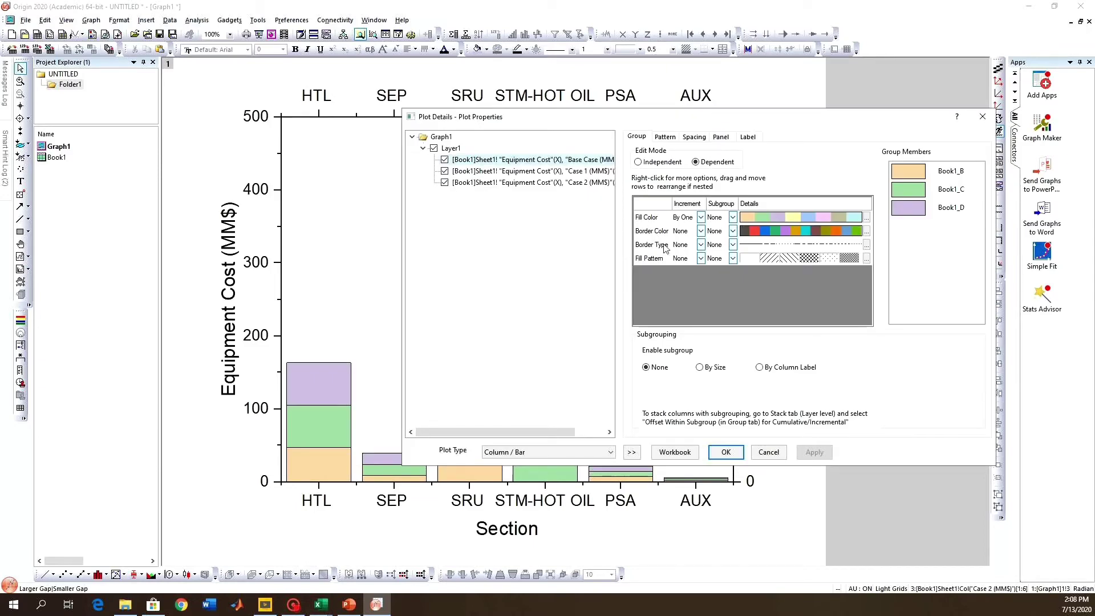
{"action": "left_click", "coordinate": [701, 217]}
{"action": "left_click", "coordinate": [682, 242]}
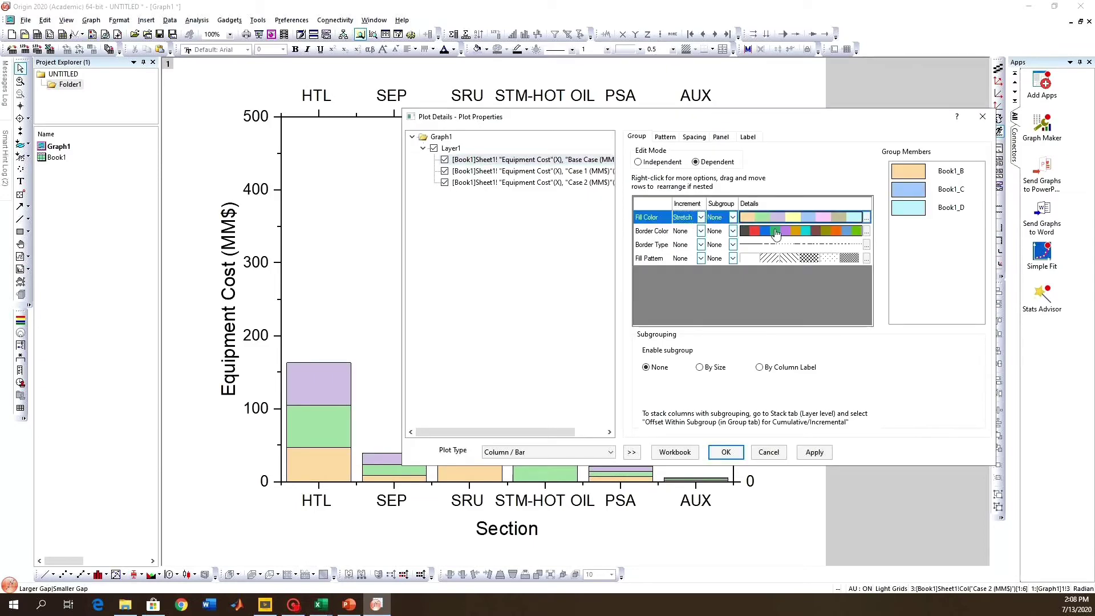
{"action": "left_click", "coordinate": [866, 218]}
{"action": "left_click", "coordinate": [813, 197]}
{"action": "left_click", "coordinate": [824, 218]}
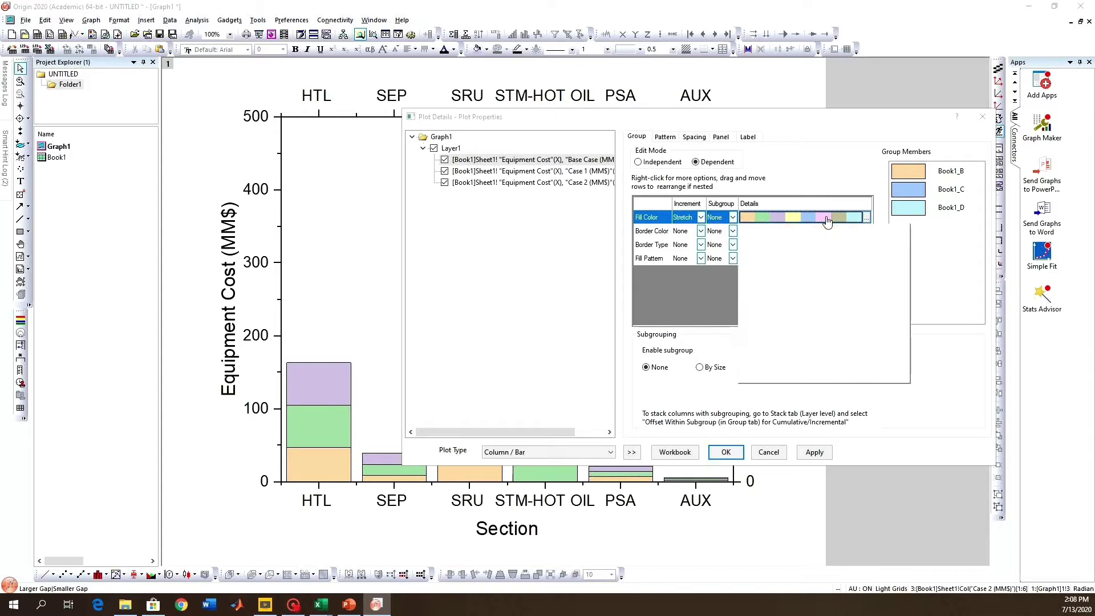
{"action": "left_click", "coordinate": [773, 325]}
{"action": "left_click", "coordinate": [813, 453]}
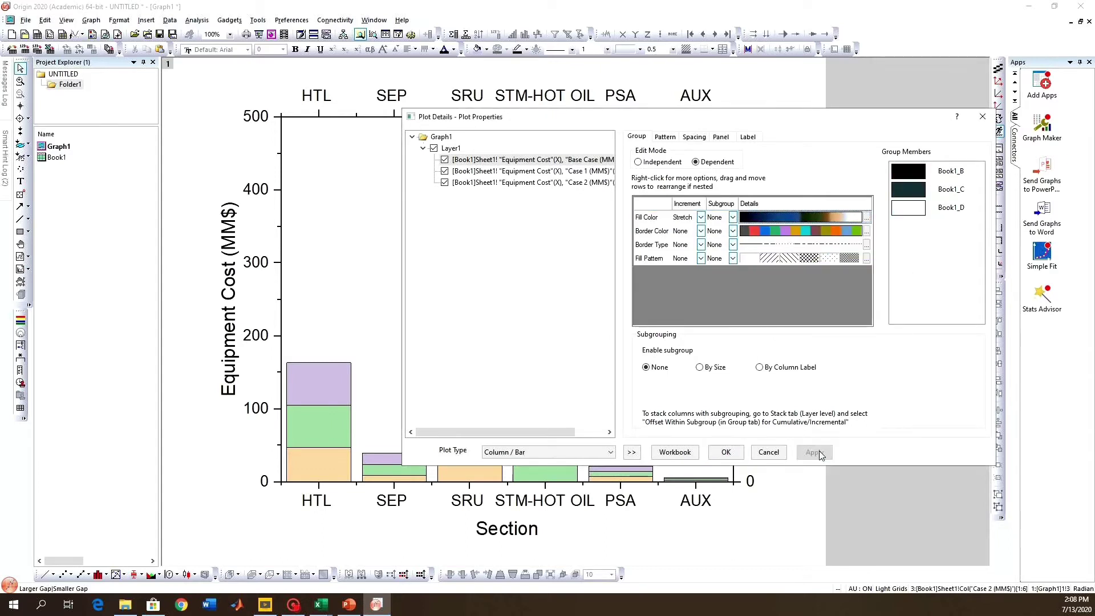
- Apply the navy-teal-tan palette to the column fill colors
{"action": "left_click", "coordinate": [844, 219]}
{"action": "left_click", "coordinate": [747, 326]}
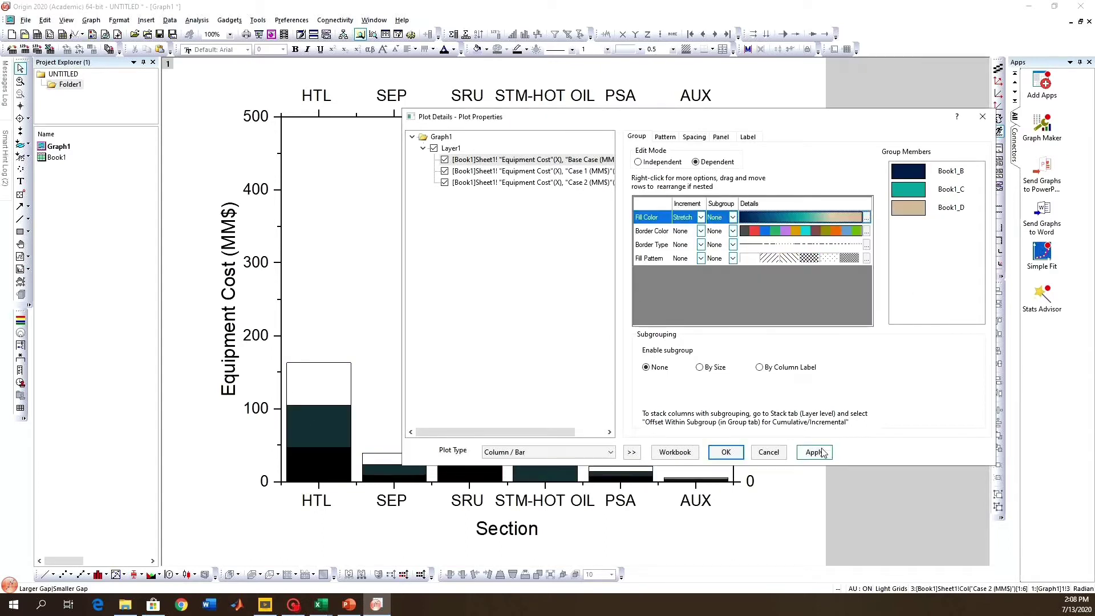
{"action": "left_click", "coordinate": [816, 453]}
- Set the fill color increment to Binned and apply the black-blue-tan-white palette
{"action": "left_click", "coordinate": [703, 218]}
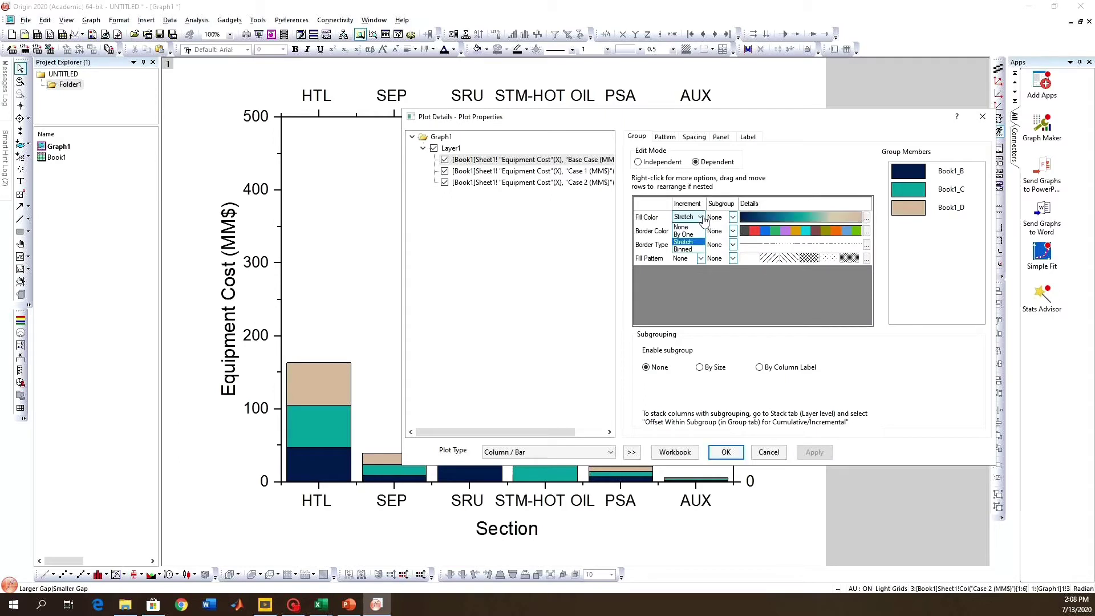
{"action": "left_click", "coordinate": [685, 249]}
{"action": "left_click", "coordinate": [810, 218]}
{"action": "left_click", "coordinate": [778, 332]}
{"action": "left_click", "coordinate": [815, 453]}
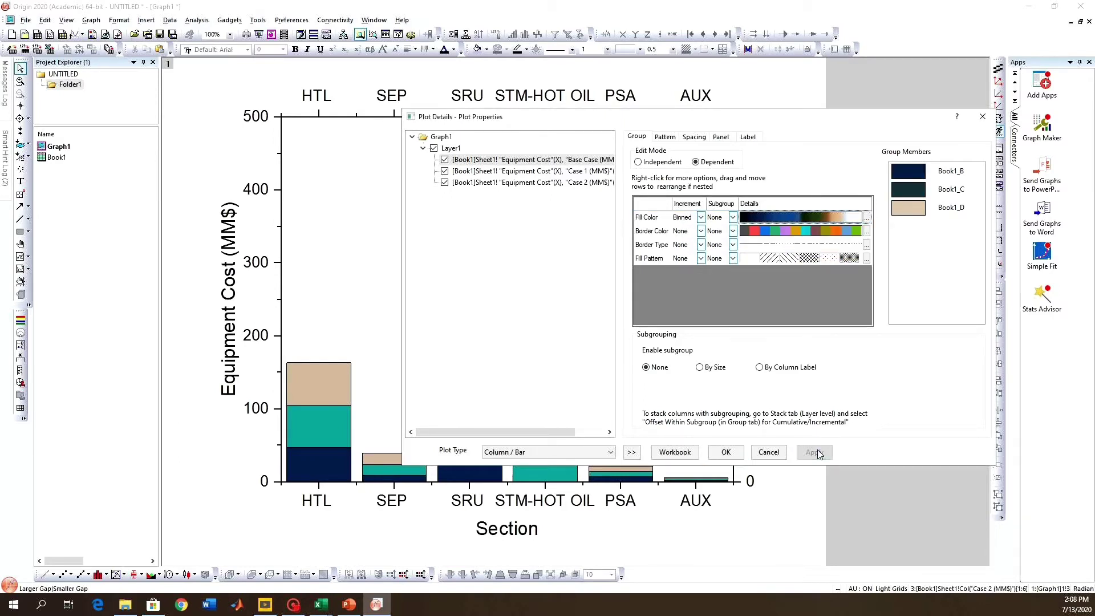
- Try the blue-to-yellow palette for the column fill colors, followed by the black-red-yellow one
{"action": "left_click", "coordinate": [810, 217]}
{"action": "left_click", "coordinate": [833, 326]}
{"action": "left_click", "coordinate": [814, 452]}
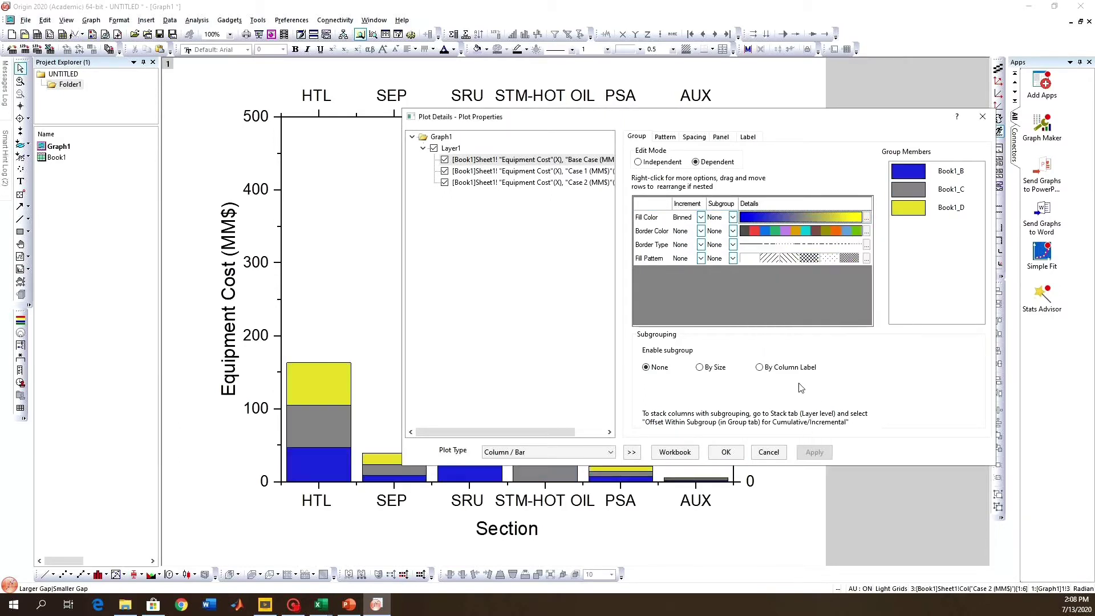
{"action": "left_click", "coordinate": [816, 218]}
{"action": "left_click", "coordinate": [853, 324]}
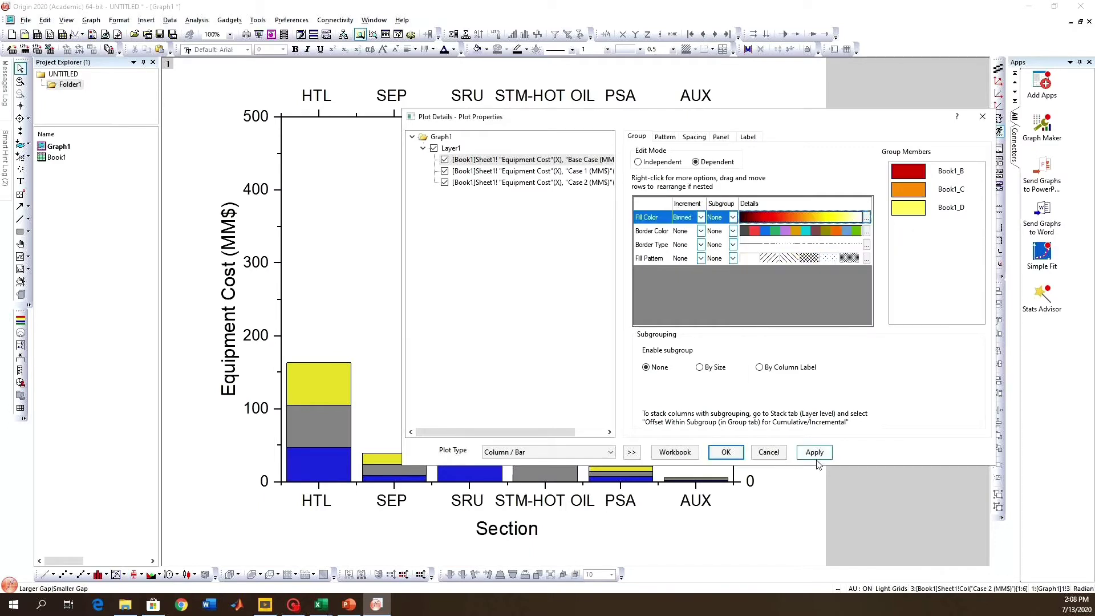
{"action": "left_click", "coordinate": [816, 452]}
- Set the border color increment to Binned and apply the black-to-blue palette
{"action": "left_click", "coordinate": [701, 231]}
{"action": "left_click", "coordinate": [690, 263]}
{"action": "left_click", "coordinate": [794, 233]}
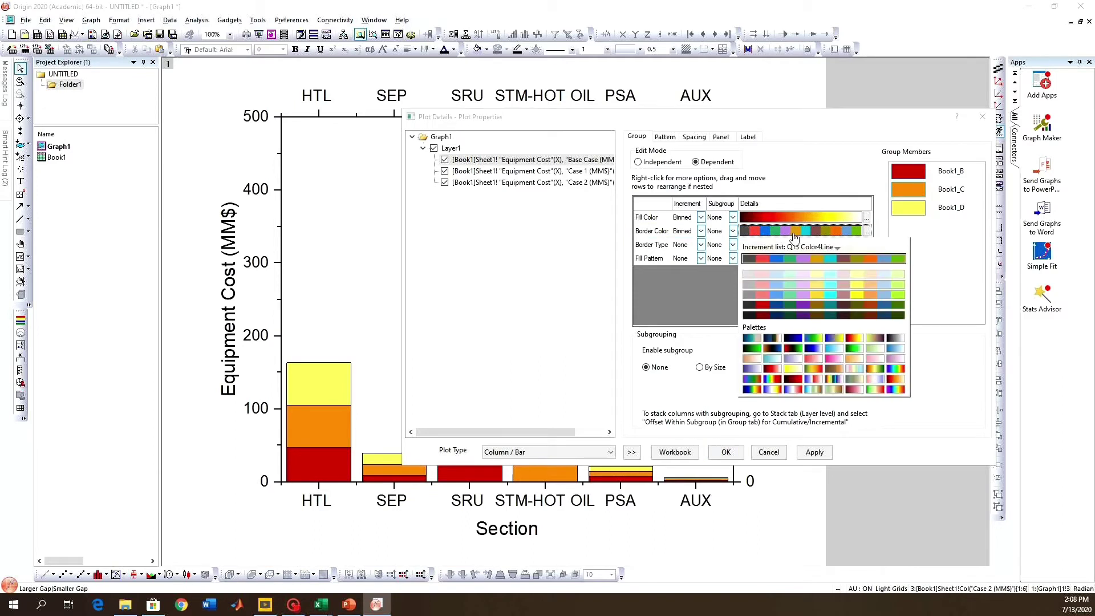
{"action": "left_click", "coordinate": [792, 339]}
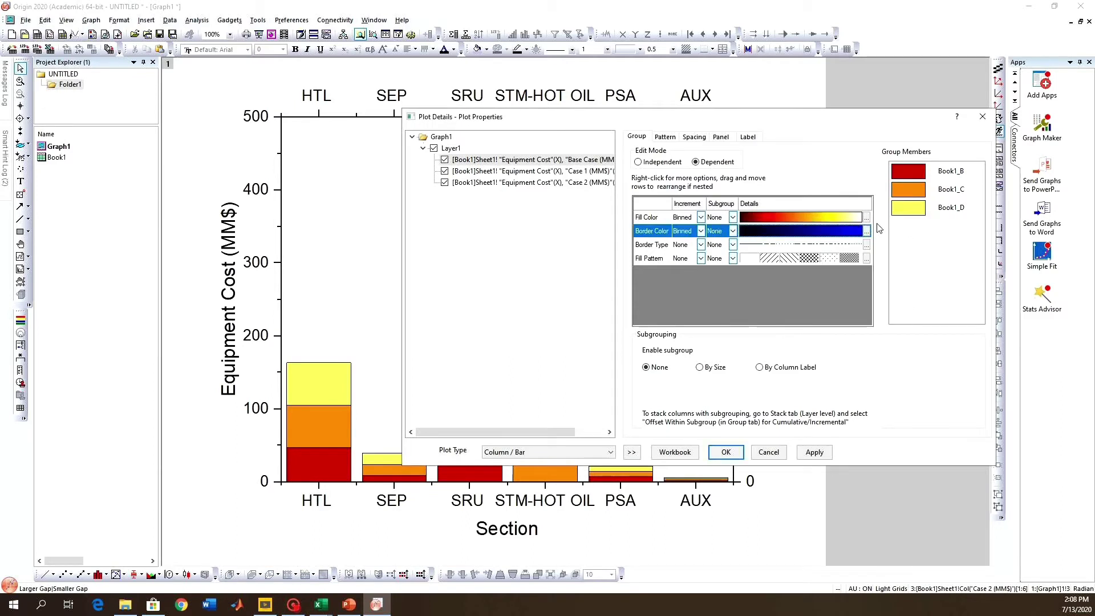
{"action": "left_click", "coordinate": [808, 452]}
- Keep the border type increment at None and set the fill pattern increment to Binned
{"action": "left_click", "coordinate": [701, 245]}
{"action": "left_click", "coordinate": [685, 252]}
{"action": "left_click", "coordinate": [701, 258]}
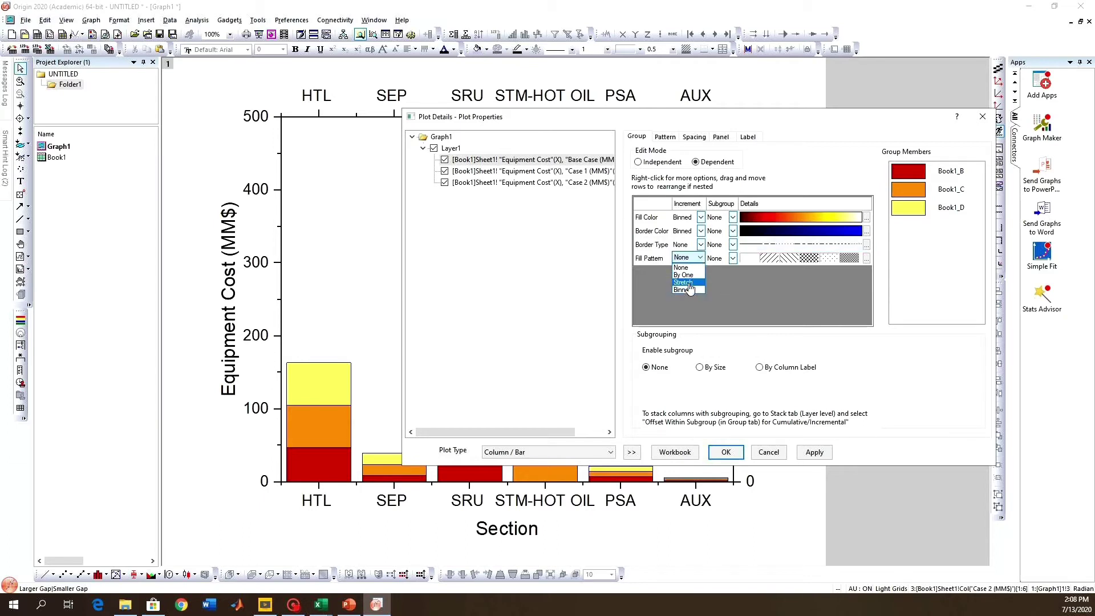
{"action": "left_click", "coordinate": [684, 283]}
{"action": "left_click", "coordinate": [701, 258]}
{"action": "left_click", "coordinate": [683, 292]}
- In the fill pattern increment list, change the second and third patterns to Medium and rotate the list so Plaid, DiagonalBrick and Divot come first
{"action": "left_click", "coordinate": [866, 258]}
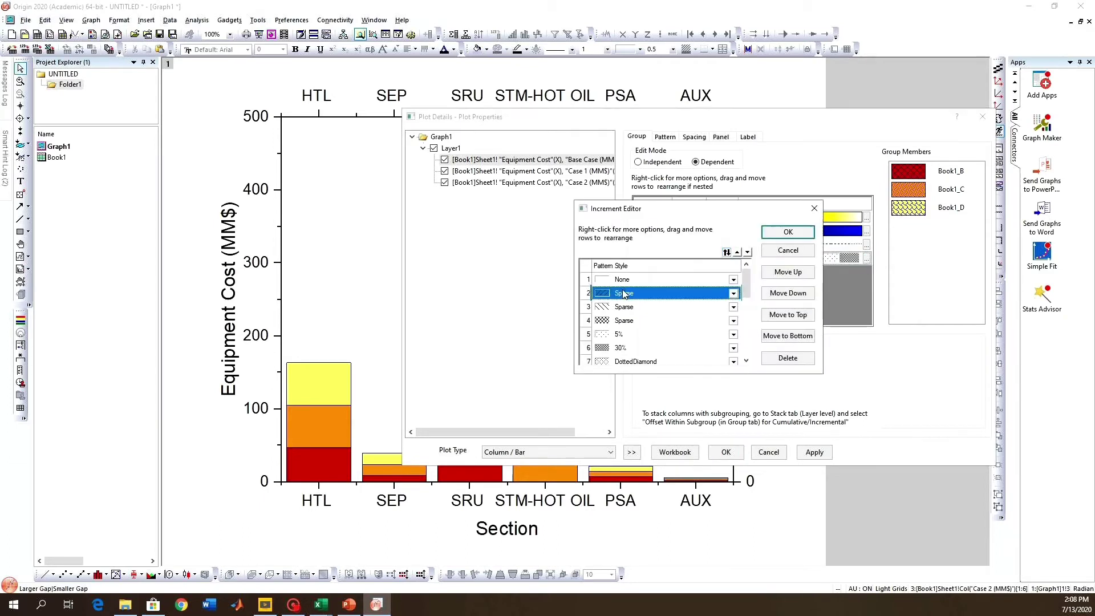
{"action": "left_click", "coordinate": [733, 292]}
{"action": "left_click", "coordinate": [629, 345]}
{"action": "left_click", "coordinate": [682, 310]}
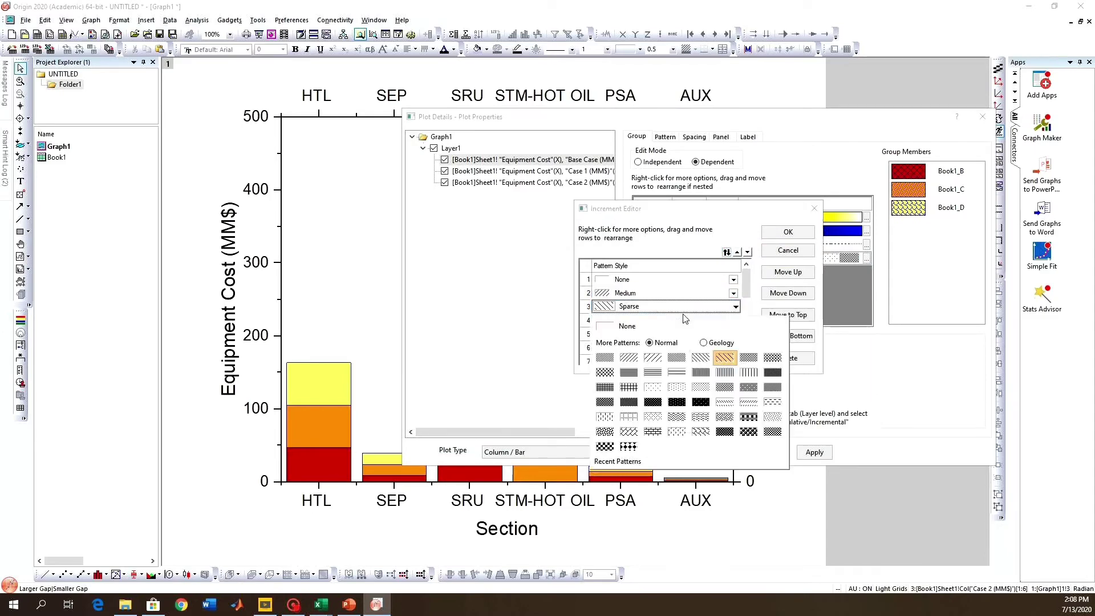
{"action": "left_click", "coordinate": [699, 356]}
{"action": "left_click", "coordinate": [737, 252]}
{"action": "left_click", "coordinate": [738, 253]}
{"action": "left_click", "coordinate": [738, 253]}
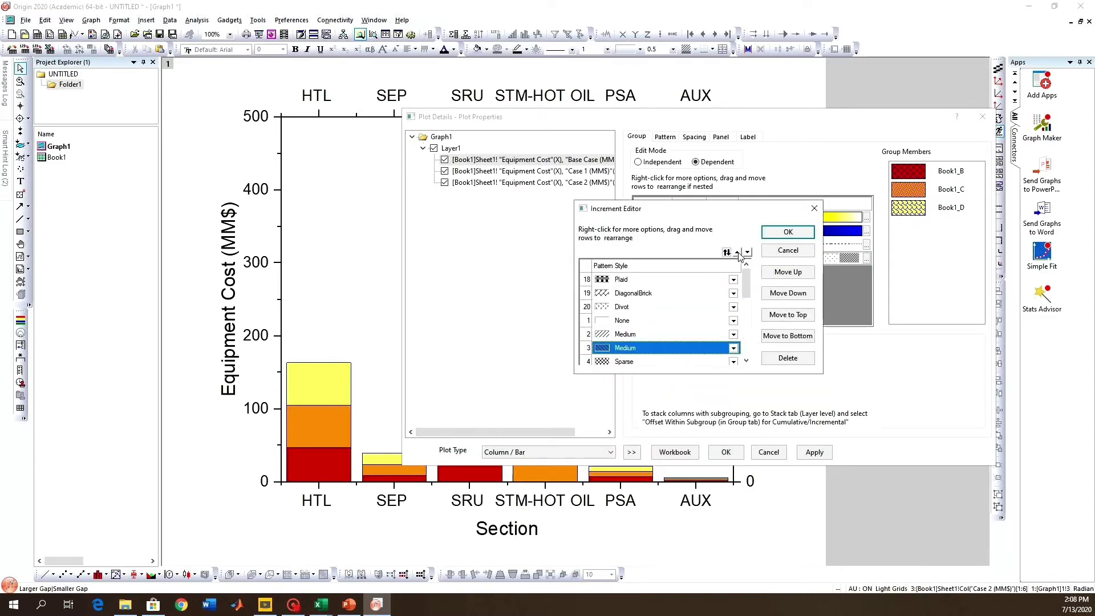
{"action": "left_click", "coordinate": [798, 228]}
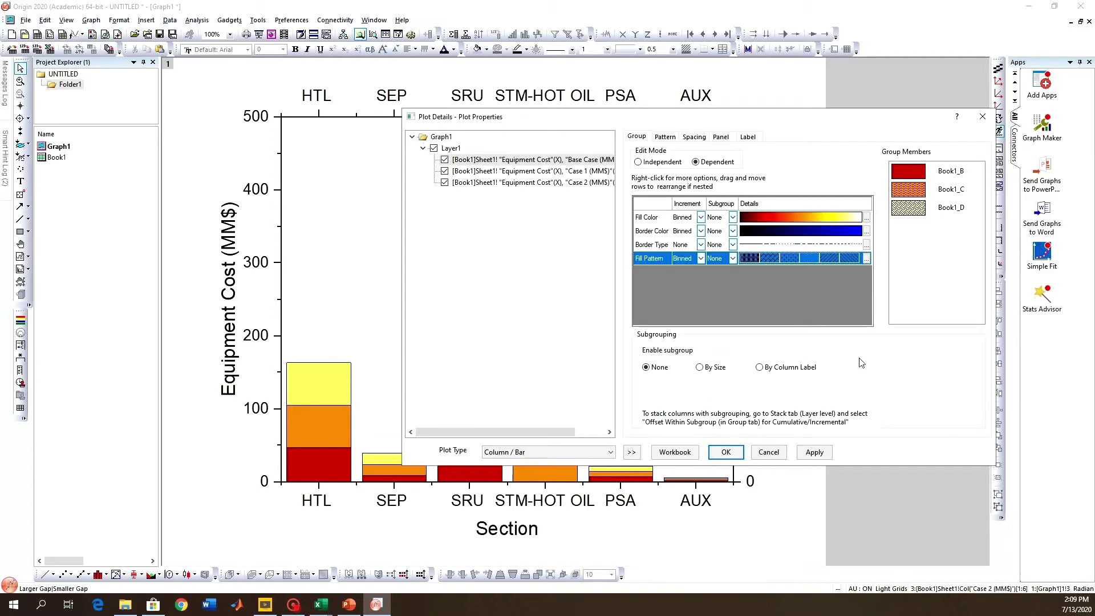
- Apply the fill patterns with the Stretch increment, then with By One
{"action": "left_click", "coordinate": [700, 259]}
{"action": "left_click", "coordinate": [687, 288]}
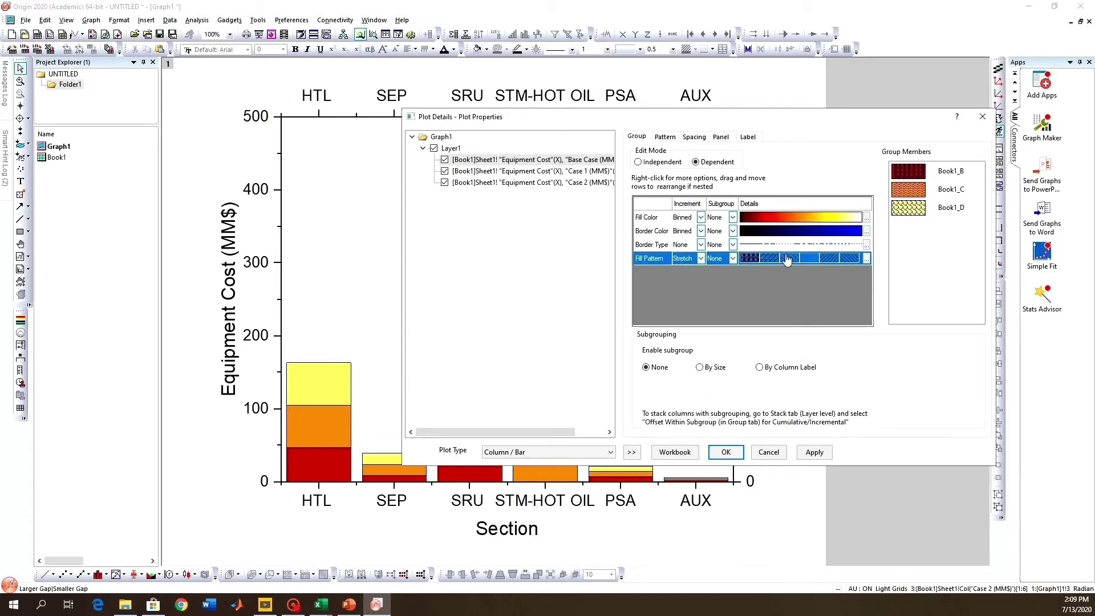
{"action": "left_click", "coordinate": [815, 452]}
{"action": "left_click", "coordinate": [700, 258]}
{"action": "left_click", "coordinate": [688, 273]}
{"action": "left_click", "coordinate": [814, 453]}
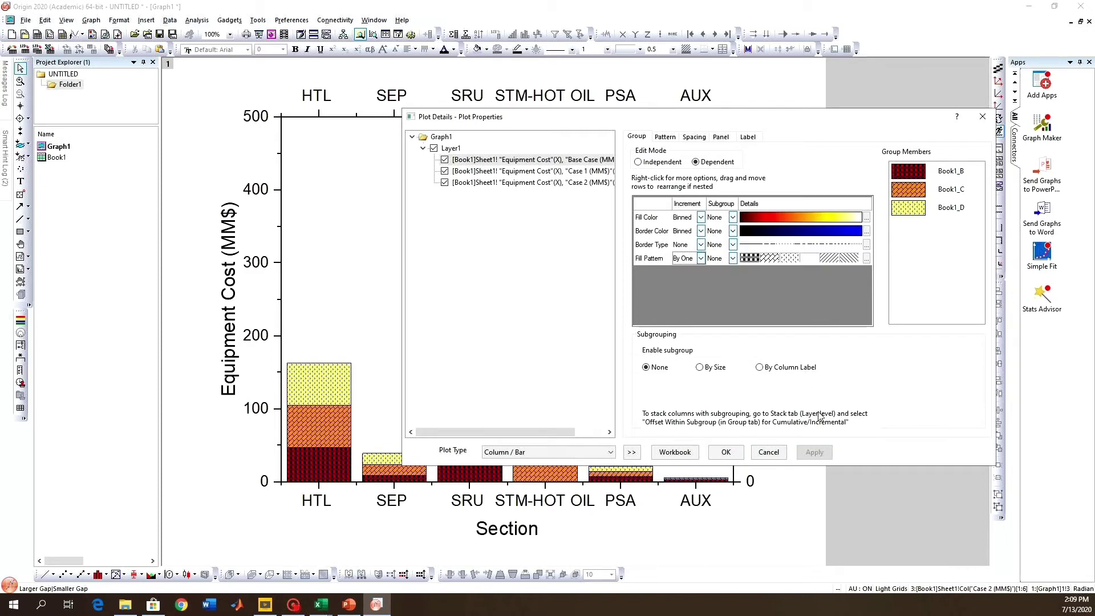
- Apply the blue-green-yellow palette to the column fill colors
{"action": "left_click", "coordinate": [836, 219]}
{"action": "left_click", "coordinate": [819, 335]}
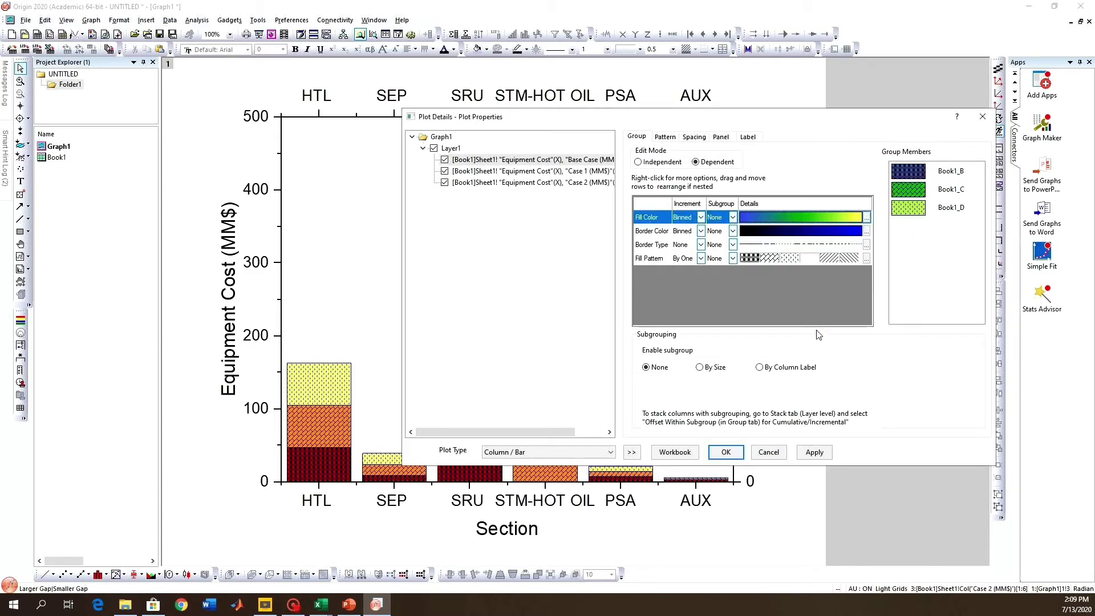
{"action": "left_click", "coordinate": [816, 453]}
- Try the Stretch increment for the fill pattern, then set it to None and apply it to the columns
{"action": "left_click", "coordinate": [702, 258]}
{"action": "left_click", "coordinate": [685, 282]}
{"action": "left_click", "coordinate": [701, 259]}
{"action": "left_click", "coordinate": [681, 267]}
{"action": "left_click", "coordinate": [815, 453]}
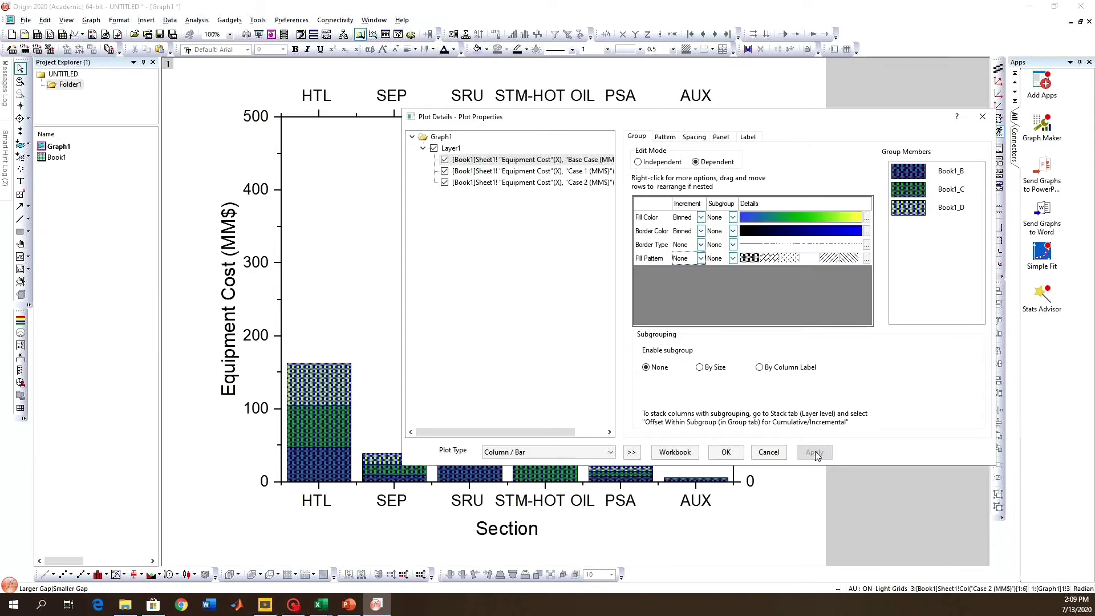
{"action": "left_click", "coordinate": [701, 258]}
{"action": "left_click", "coordinate": [688, 267]}
{"action": "left_click", "coordinate": [814, 452]}
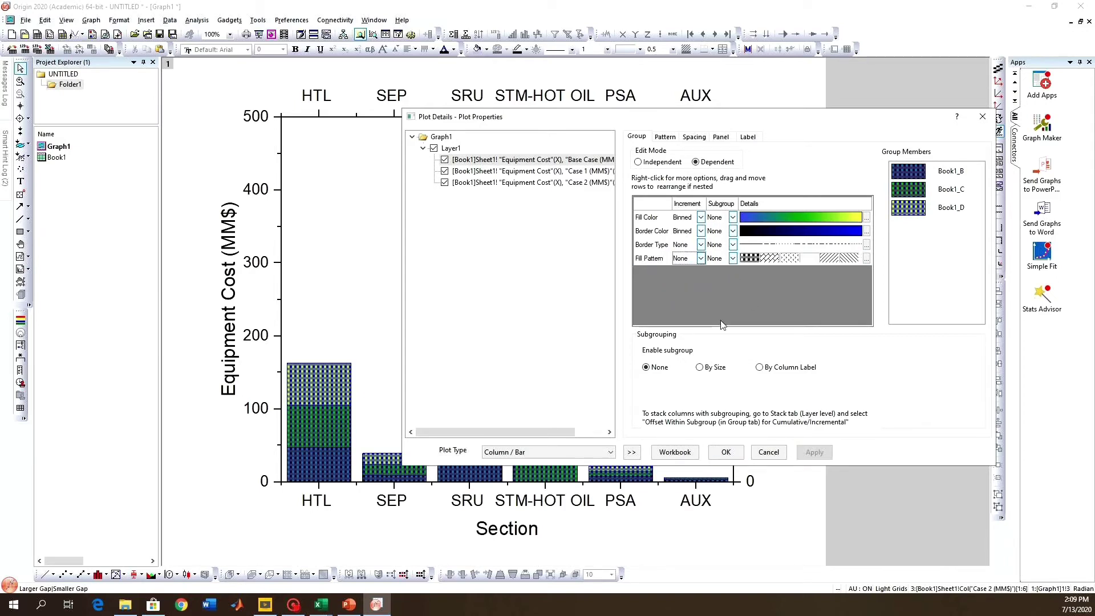
- Examine the pattern styles available for the fourth entry of the fill pattern increment list
{"action": "left_click", "coordinate": [865, 258]}
{"action": "left_click", "coordinate": [625, 322]}
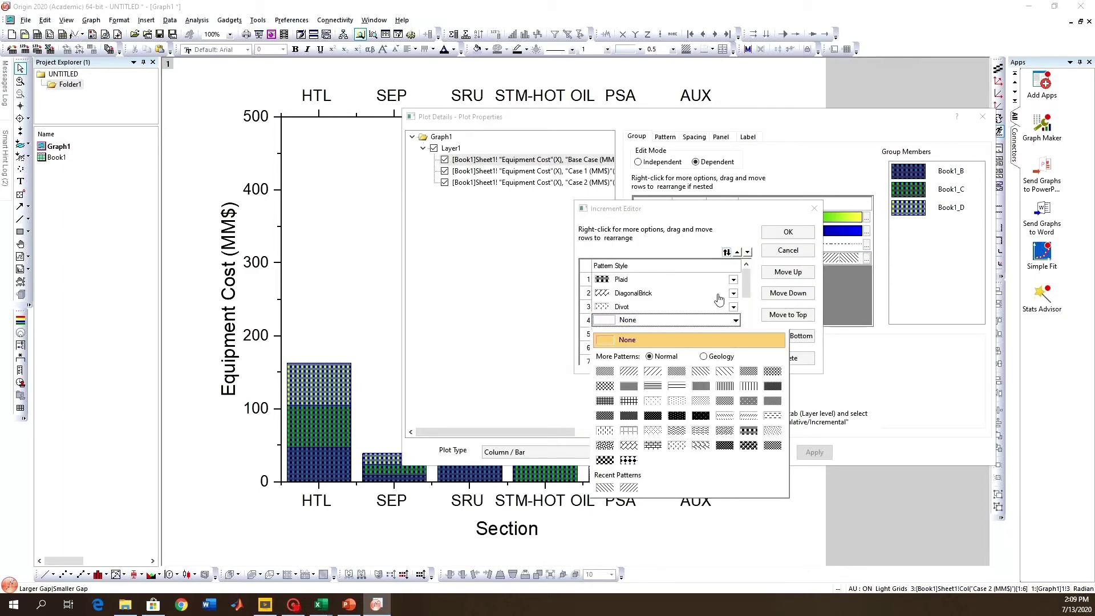
{"action": "left_click", "coordinate": [789, 232]}
{"action": "left_click", "coordinate": [820, 453]}
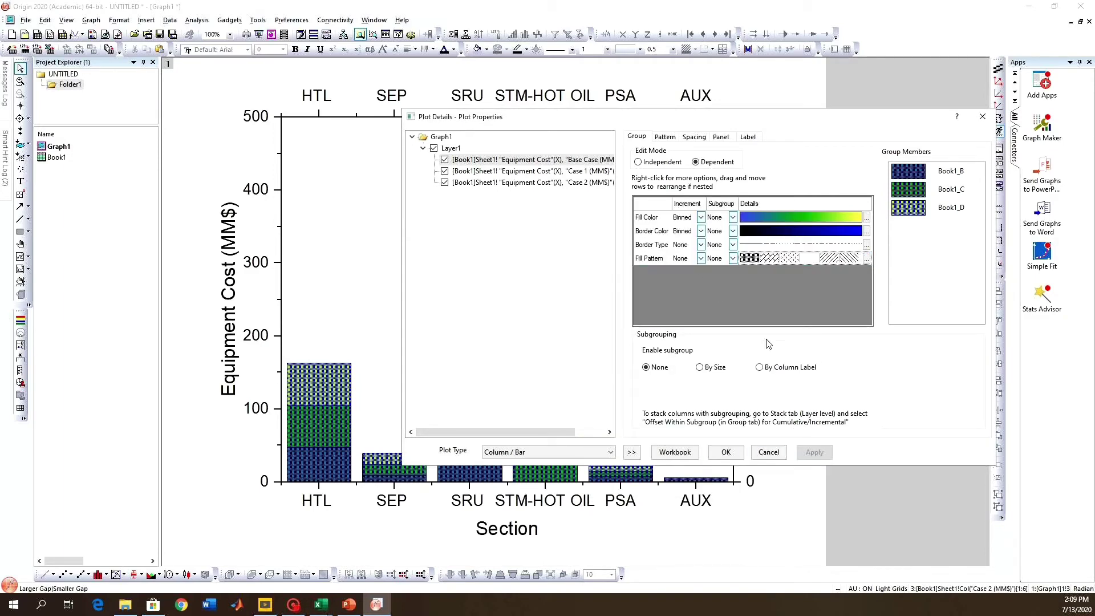
- Close the fill pattern increment list and plot properties, and undo the last three formatting changes to the columns
{"action": "left_click", "coordinate": [793, 259]}
{"action": "left_click", "coordinate": [866, 258]}
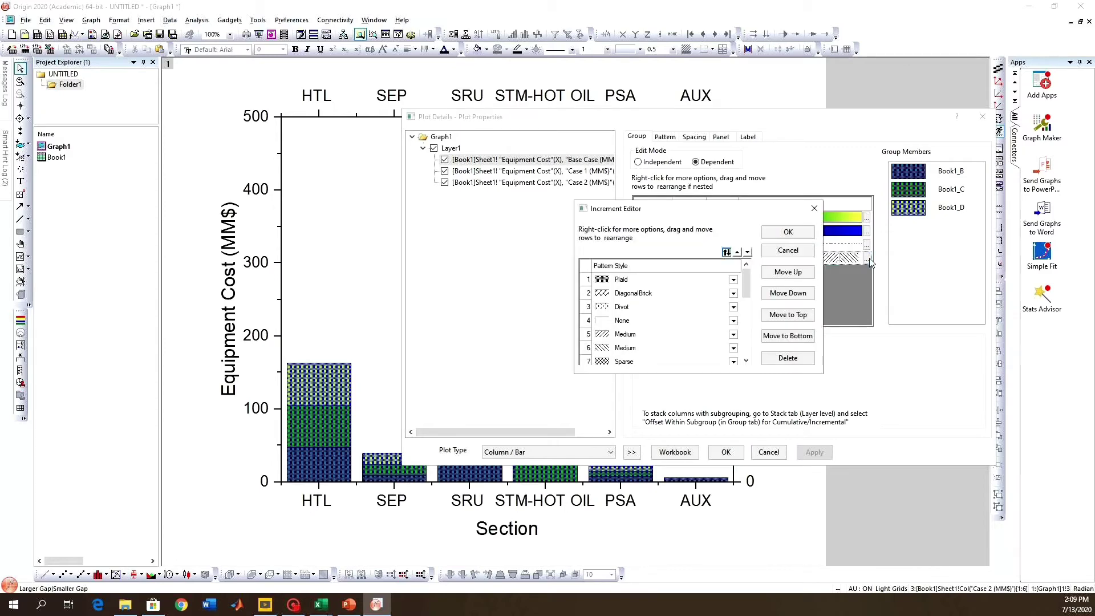
{"action": "left_click", "coordinate": [814, 208]}
{"action": "left_click", "coordinate": [982, 116]}
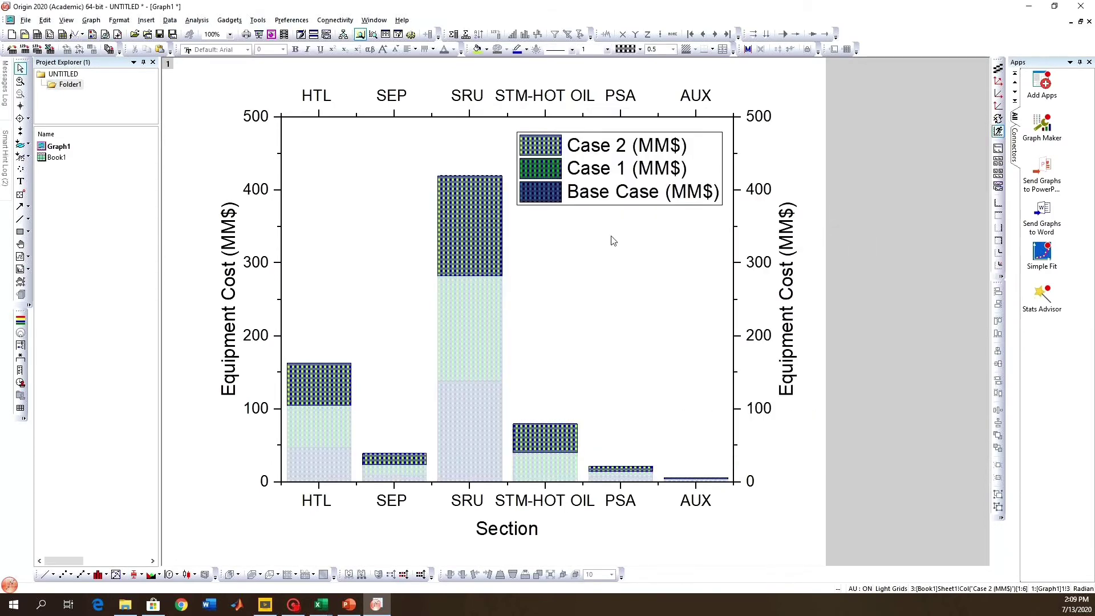
{"action": "key", "text": "ctrl+z"}
{"action": "key", "text": "ctrl+z"}
{"action": "key", "text": "ctrl+z"}
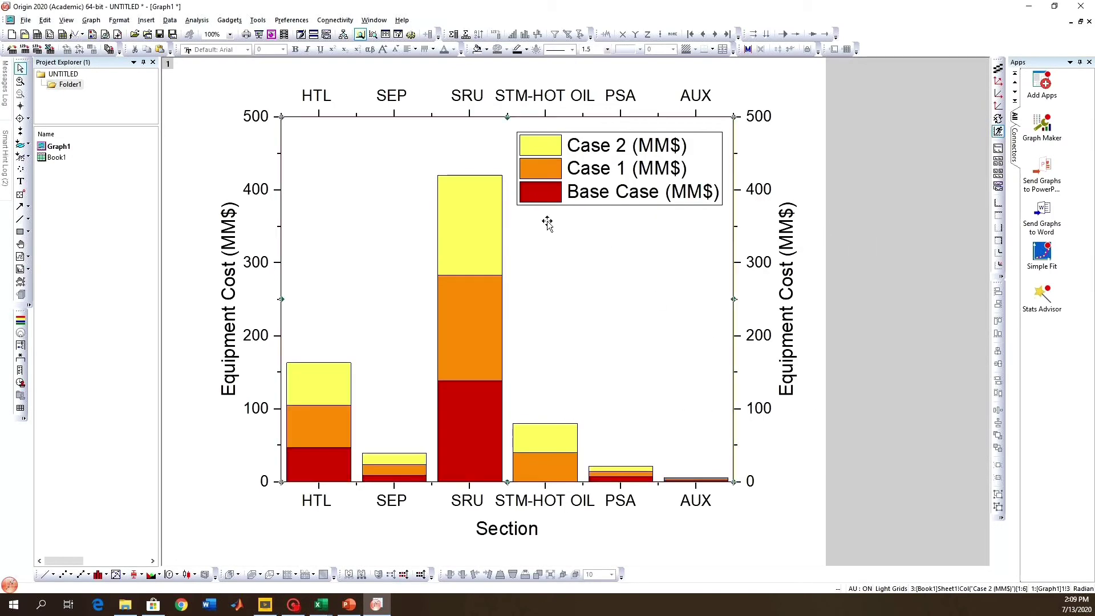
- Set the column fill color increment to Binned and apply a dark blue, teal and tan palette
{"action": "double_click", "coordinate": [475, 218]}
{"action": "left_click", "coordinate": [699, 217]}
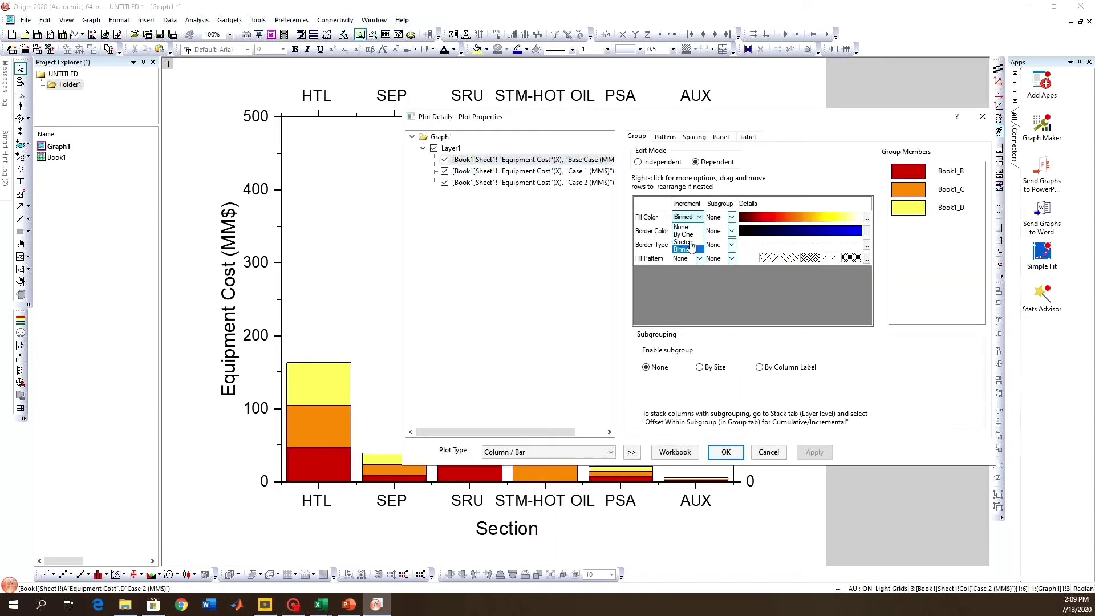
{"action": "left_click", "coordinate": [684, 249]}
{"action": "left_click", "coordinate": [768, 220]}
{"action": "left_click", "coordinate": [747, 352]}
{"action": "left_click", "coordinate": [700, 218]}
{"action": "left_click", "coordinate": [692, 250]}
{"action": "left_click", "coordinate": [761, 220]}
{"action": "left_click", "coordinate": [751, 327]}
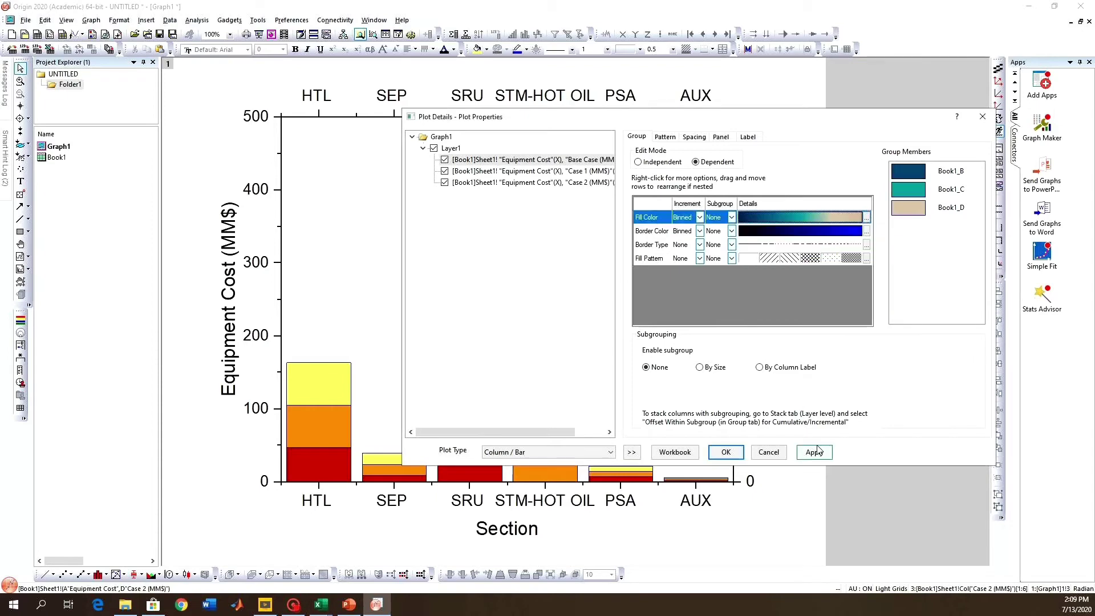
{"action": "left_click", "coordinate": [814, 451]}
{"action": "left_click", "coordinate": [726, 452]}
{"action": "double_click", "coordinate": [639, 342]}
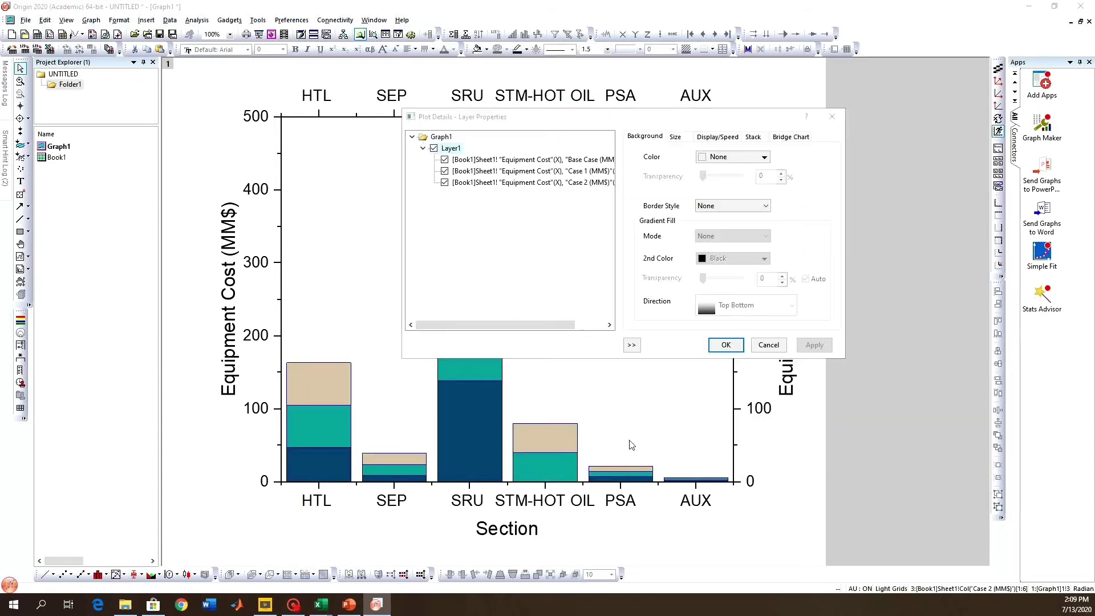
{"action": "left_click", "coordinate": [730, 344]}
- Shrink the legend and place it in the upper-left corner of the plot area
{"action": "left_click", "coordinate": [633, 200]}
{"action": "left_click_drag", "start_coordinate": [722, 204], "coordinate": [401, 177]}
{"action": "left_click", "coordinate": [630, 251]}
- Add major and minor gridlines in both directions, using the right and top axes of the graph
{"action": "left_click", "coordinate": [738, 167]}
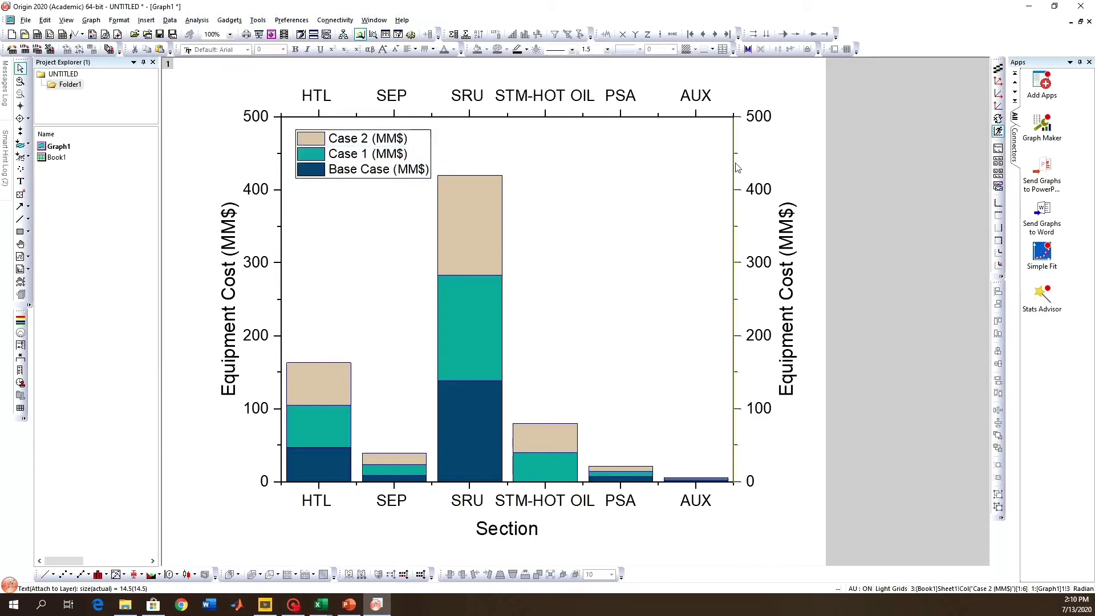
{"action": "left_click", "coordinate": [761, 131]}
{"action": "left_click", "coordinate": [774, 188]}
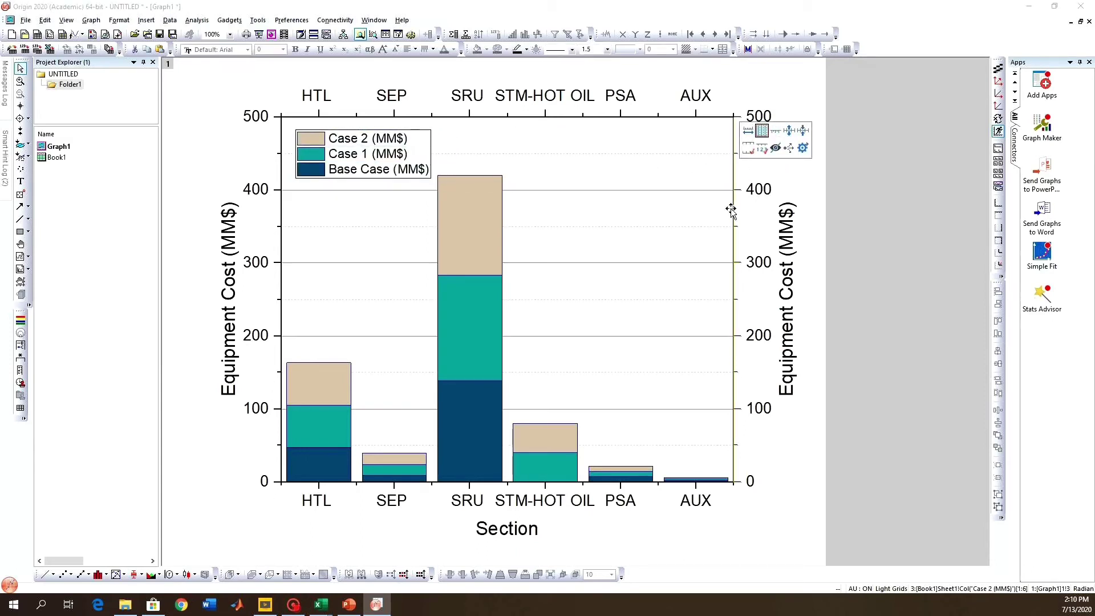
{"action": "left_click", "coordinate": [733, 211]}
{"action": "left_click", "coordinate": [757, 176]}
{"action": "left_click", "coordinate": [678, 116]}
{"action": "left_click", "coordinate": [699, 89]}
{"action": "left_click", "coordinate": [712, 149]}
- Enlarge the legend and place it in the upper-right corner inside the plot frame
{"action": "left_click_drag", "start_coordinate": [430, 177], "coordinate": [717, 175]}
{"action": "left_click_drag", "start_coordinate": [578, 179], "coordinate": [535, 209]}
{"action": "left_click", "coordinate": [626, 243]}
{"action": "left_click", "coordinate": [688, 240]}
- Copy the whole equipment cost graph page to the clipboard
{"action": "right_click", "coordinate": [630, 259]}
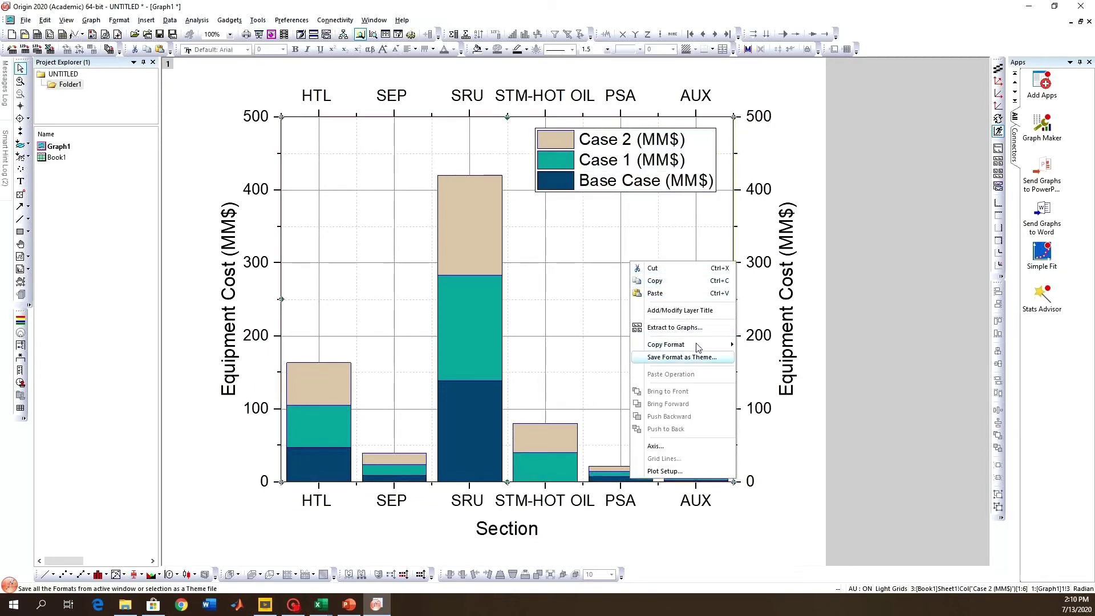
{"action": "left_click", "coordinate": [791, 130]}
{"action": "right_click", "coordinate": [791, 135]}
{"action": "mouse_move", "coordinate": [827, 189]}
{"action": "left_click", "coordinate": [958, 204]}
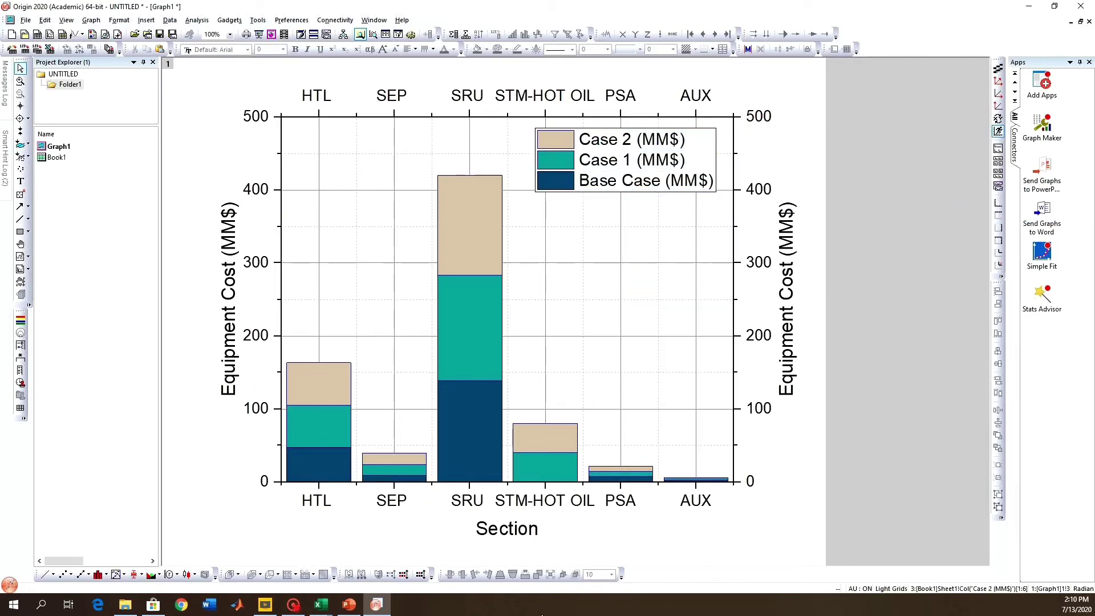
- Switch to PowerPoint and narrow the equipment cost chart on slide 1 to free space beside it
{"action": "left_click", "coordinate": [338, 608]}
{"action": "left_click", "coordinate": [550, 281]}
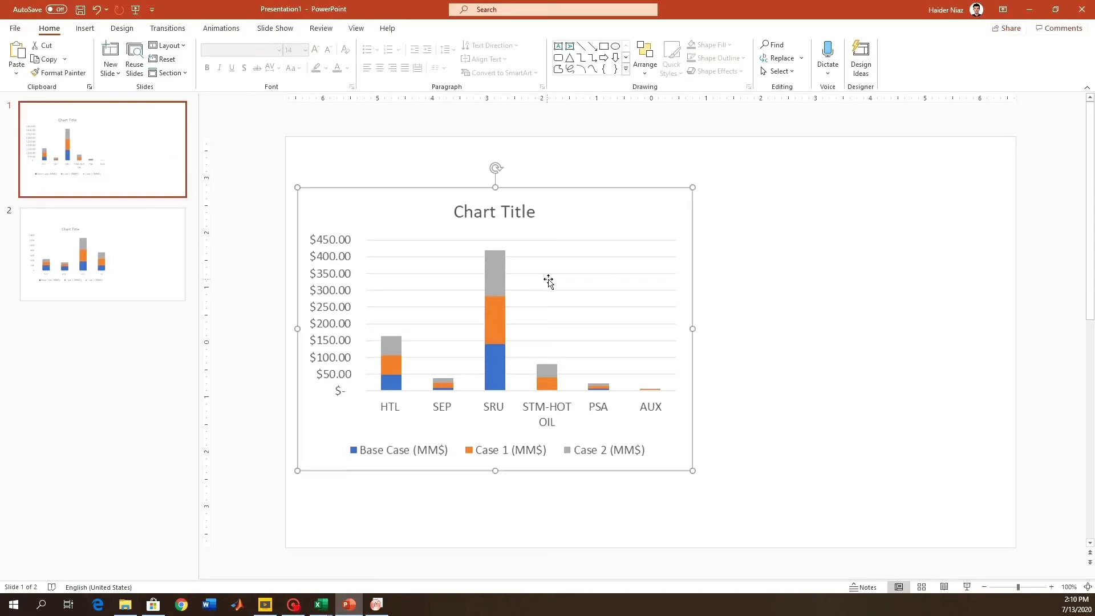
{"action": "left_click_drag", "start_coordinate": [692, 329], "coordinate": [608, 329]}
- Paste the copied graph beside the slide 1 chart and enlarge it to about 5.08" by 6.65"
{"action": "right_click", "coordinate": [747, 277]}
{"action": "left_click", "coordinate": [758, 230]}
{"action": "key", "text": "ctrl+v"}
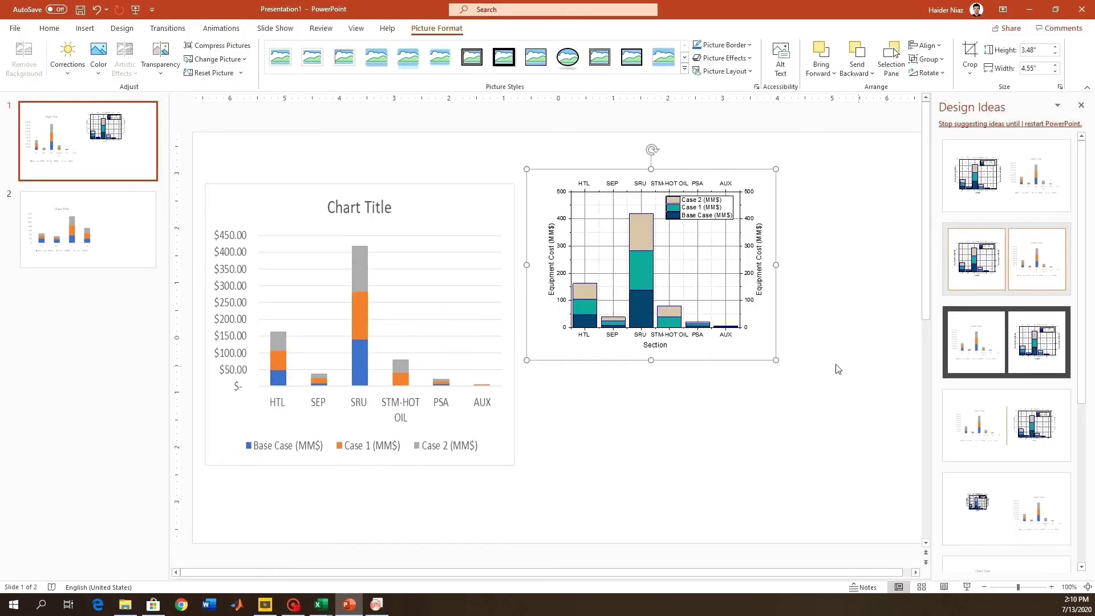
{"action": "left_click_drag", "start_coordinate": [777, 361], "coordinate": [895, 451]}
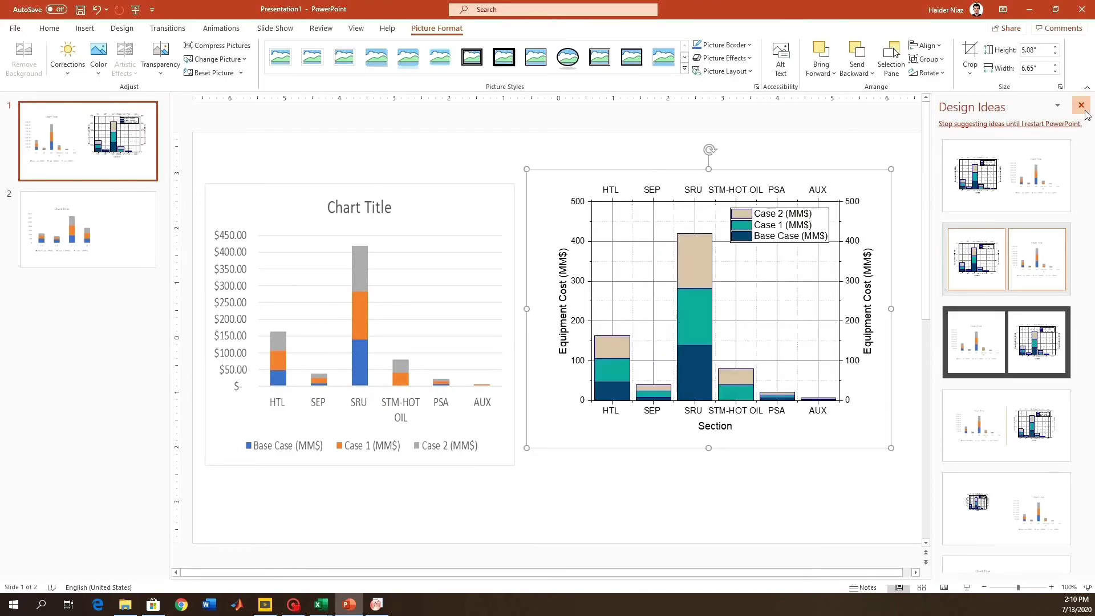
- Switch to Origin and move the legend of the economic parameters bar graph to the plot's lower-right corner
{"action": "key", "text": "alt+Tab"}
{"action": "left_click", "coordinate": [112, 23]}
{"action": "left_click", "coordinate": [274, 49]}
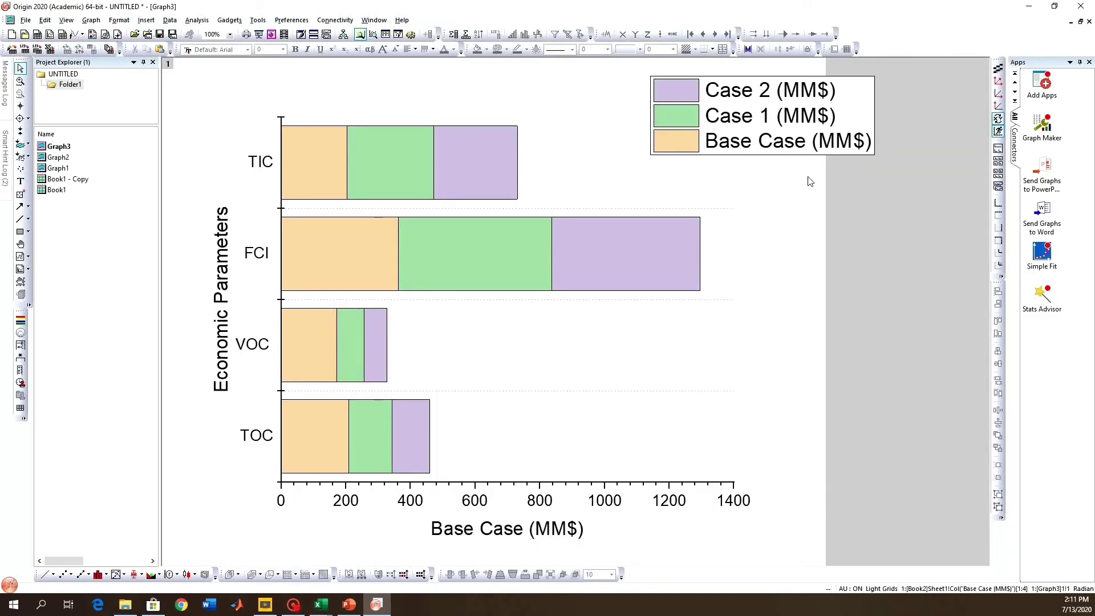
{"action": "left_click", "coordinate": [837, 149]}
{"action": "left_click_drag", "start_coordinate": [836, 149], "coordinate": [687, 454]}
- Show the opposite axes of the bar graph with their tick labels and titles
{"action": "left_click", "coordinate": [337, 113]}
{"action": "left_click", "coordinate": [729, 154]}
{"action": "left_click", "coordinate": [771, 126]}
{"action": "left_click", "coordinate": [777, 166]}
- Set the tick style of the right and top axes to outward ticks
{"action": "left_click", "coordinate": [734, 205]}
{"action": "left_click", "coordinate": [774, 171]}
{"action": "left_click", "coordinate": [789, 202]}
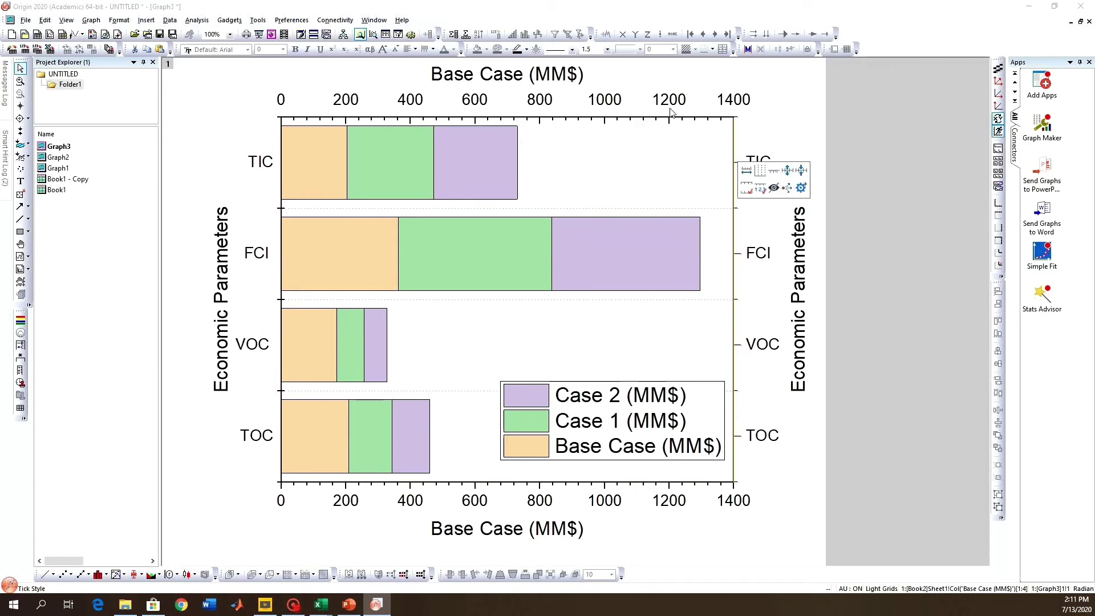
{"action": "left_click", "coordinate": [672, 118]}
{"action": "left_click", "coordinate": [702, 119]}
{"action": "left_click", "coordinate": [767, 96]}
{"action": "left_click", "coordinate": [753, 117]}
- Use the same tick label options for the bottom and top axes and set their suffix to $
{"action": "left_click", "coordinate": [559, 73]}
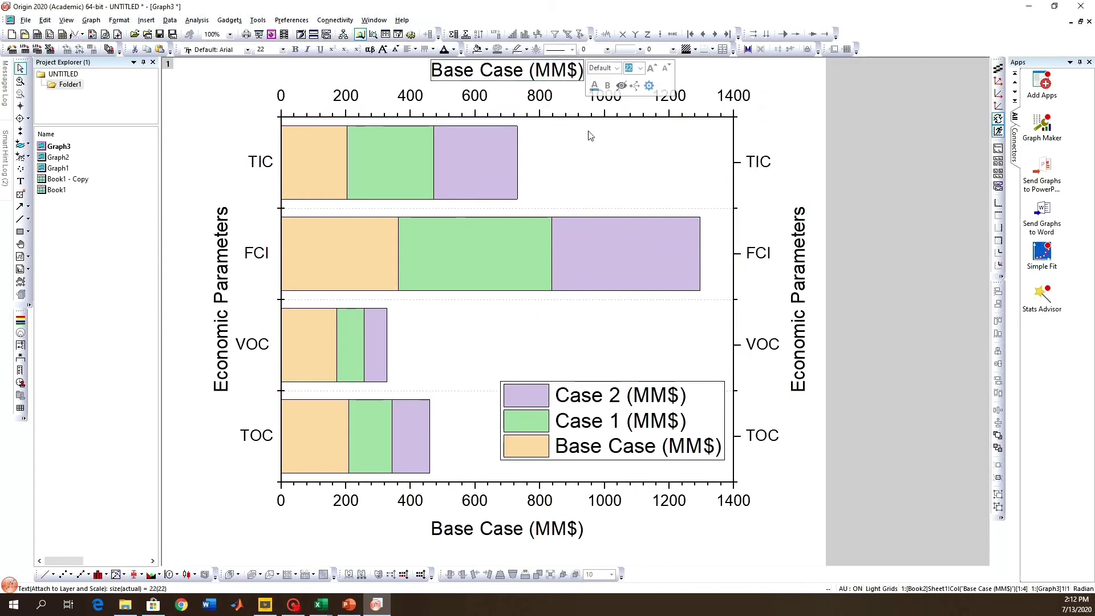
{"action": "left_click", "coordinate": [655, 129]}
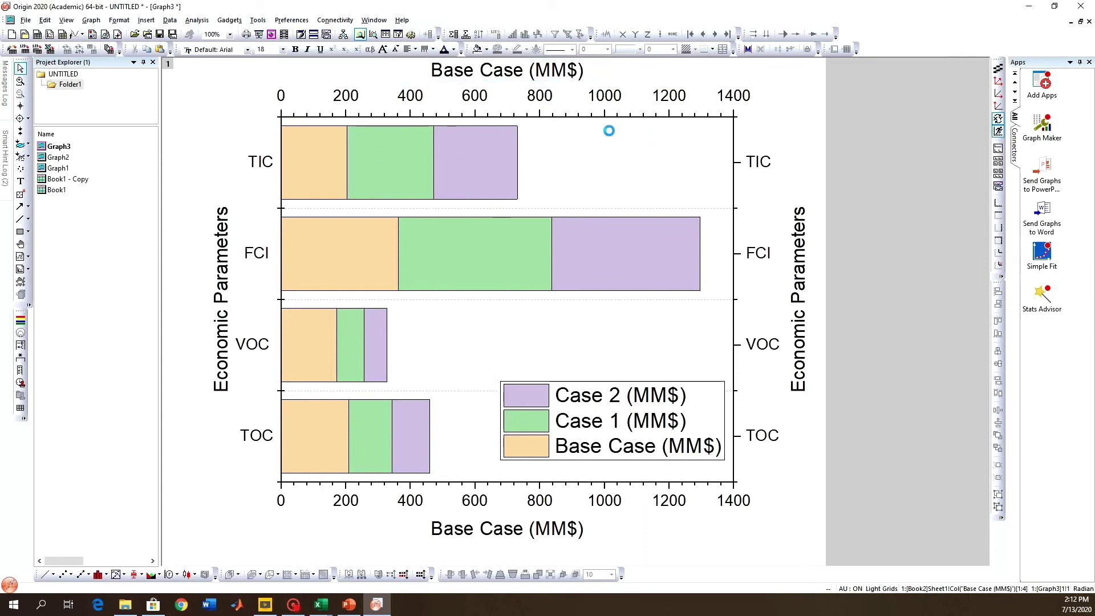
{"action": "double_click", "coordinate": [551, 101]}
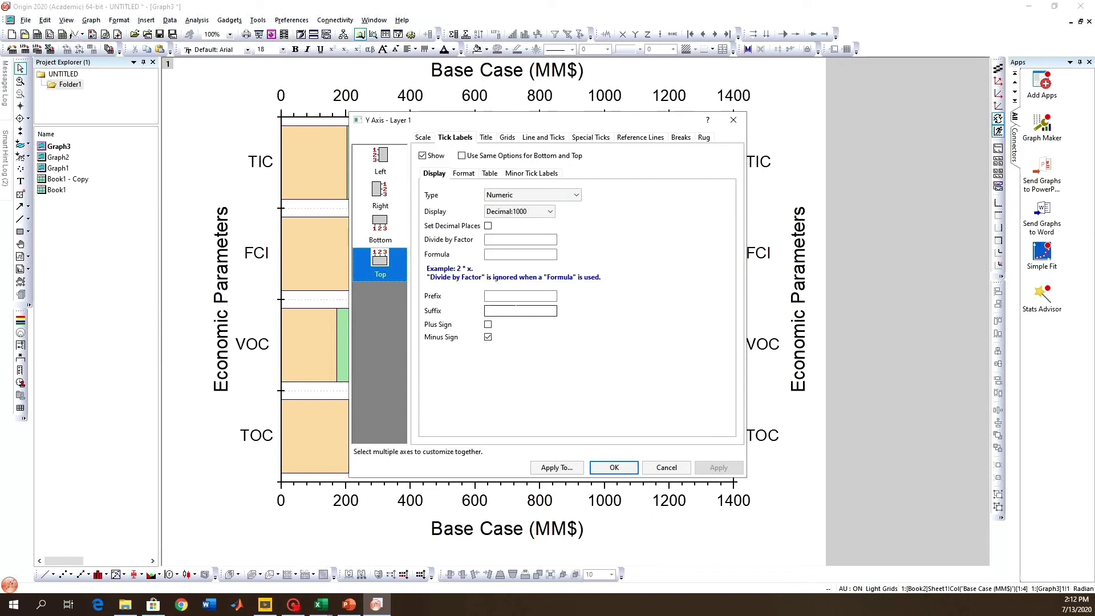
{"action": "left_click", "coordinate": [716, 469]}
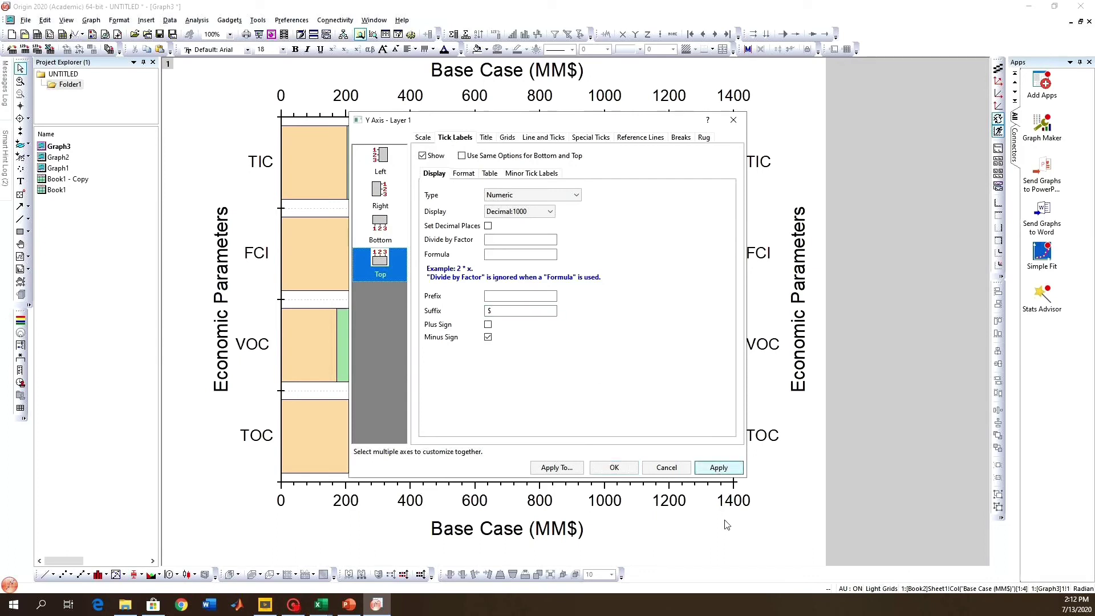
{"action": "left_click", "coordinate": [461, 156]}
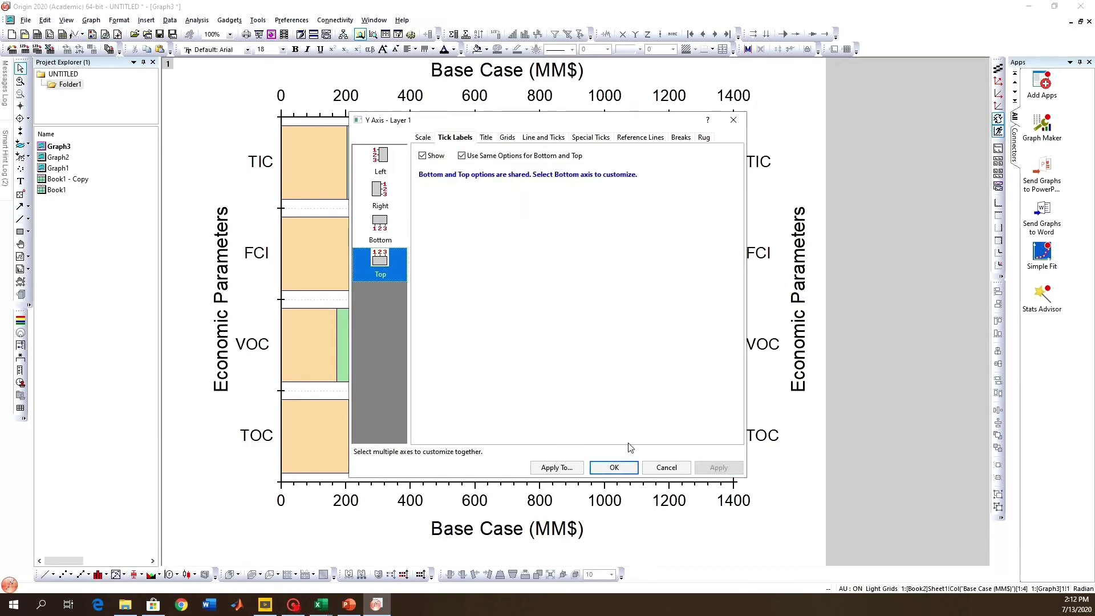
{"action": "left_click", "coordinate": [384, 237]}
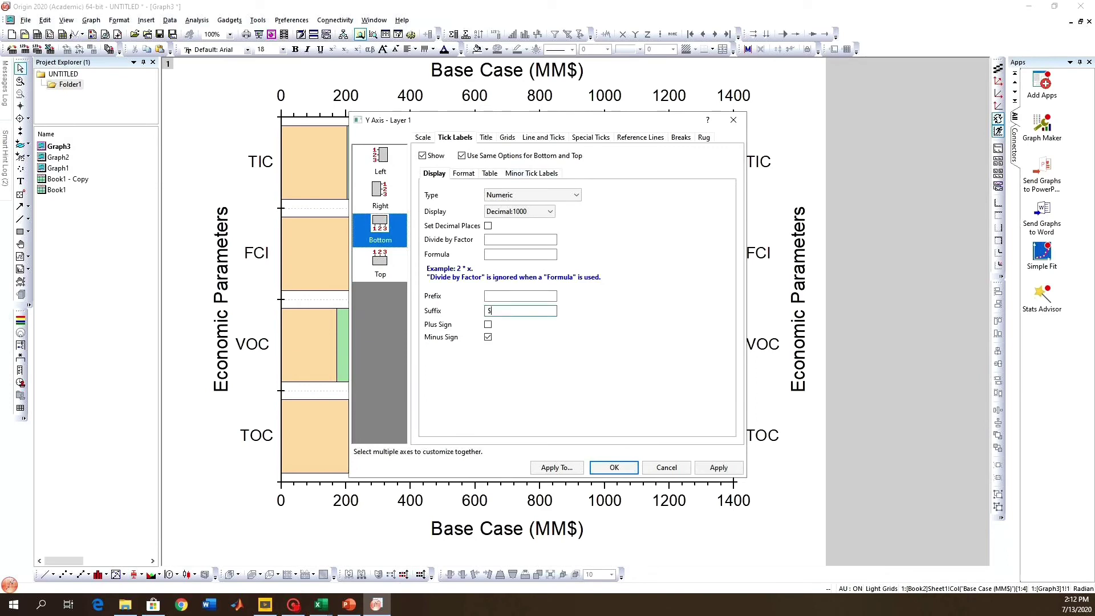
{"action": "left_click", "coordinate": [735, 469]}
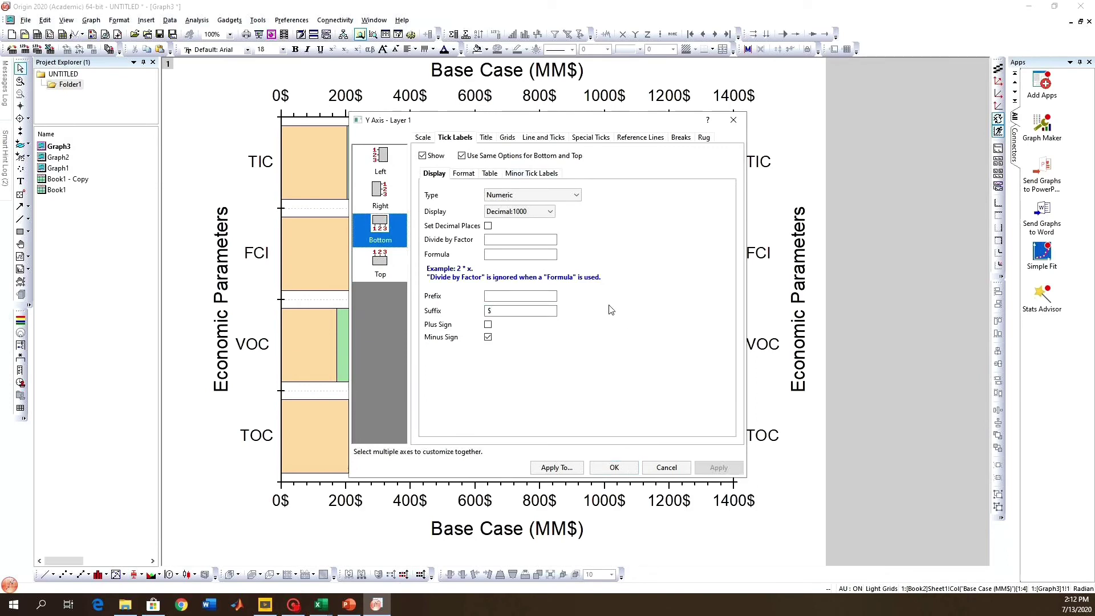
{"action": "left_click", "coordinate": [609, 472]}
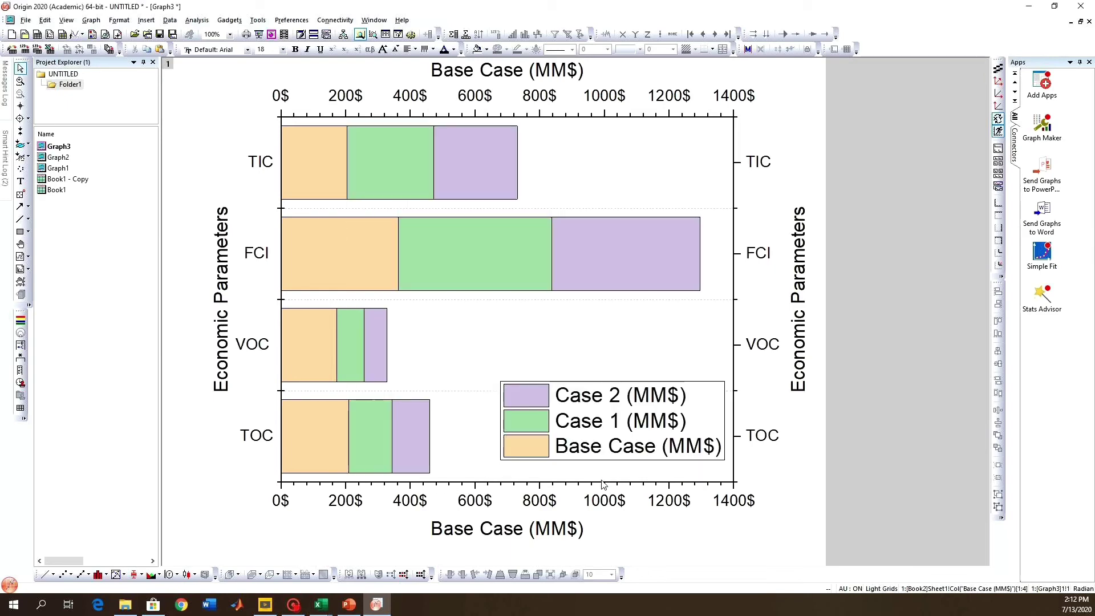
- Set the bar fill color increment to Stretch and apply the rainbow palette giving purple, turquoise and red
{"action": "double_click", "coordinate": [611, 245]}
{"action": "left_click", "coordinate": [699, 218]}
{"action": "left_click", "coordinate": [685, 242]}
{"action": "left_click", "coordinate": [779, 217]}
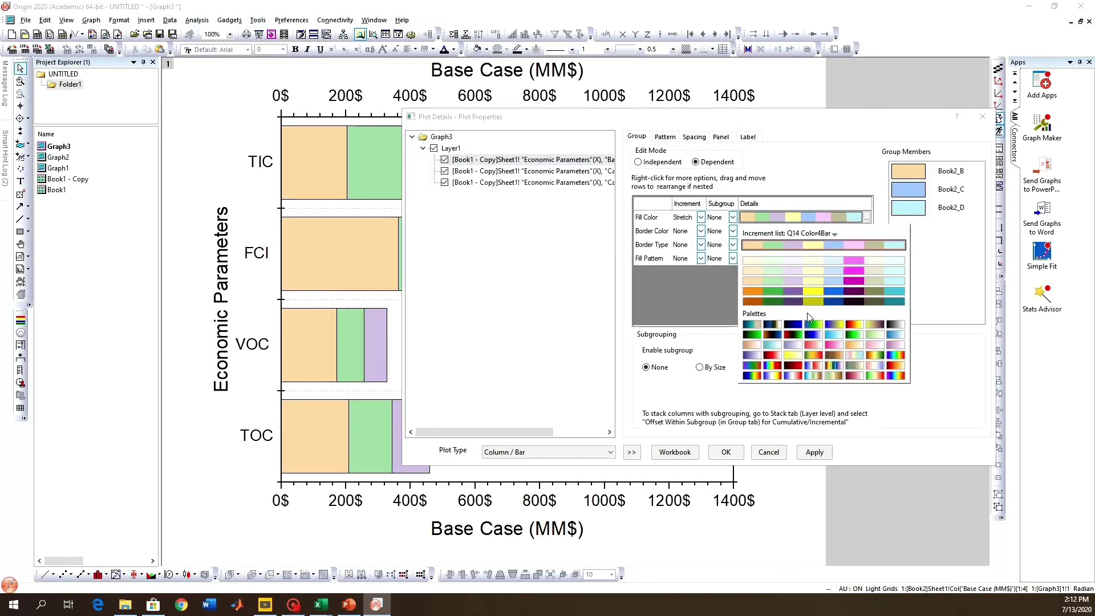
{"action": "left_click", "coordinate": [894, 376]}
{"action": "left_click", "coordinate": [815, 452]}
{"action": "left_click", "coordinate": [726, 451]}
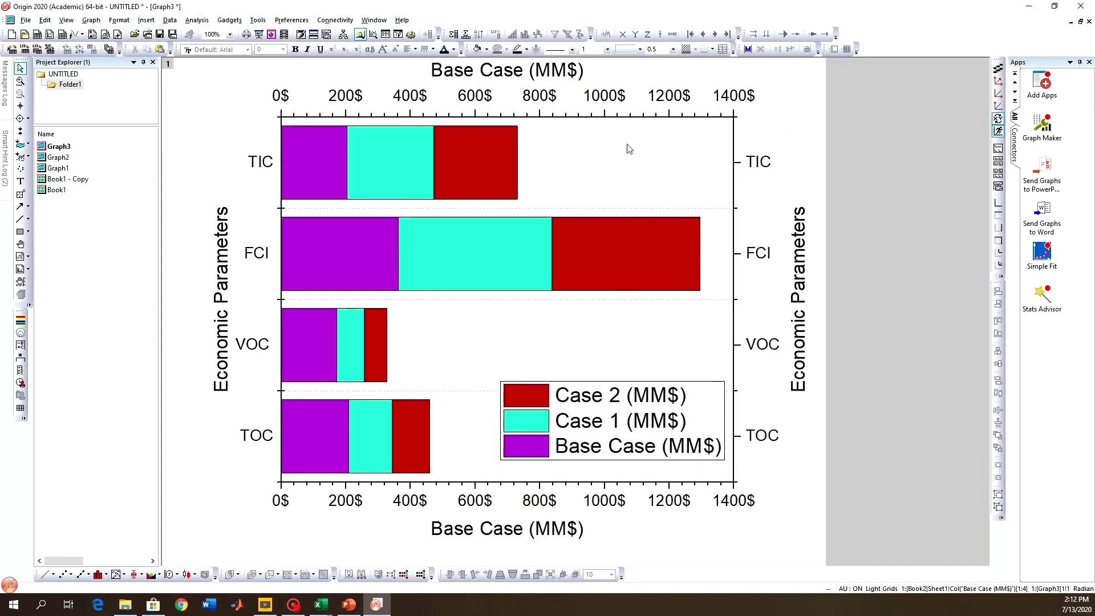
- Add major vertical and horizontal gridlines to the economic parameters bar graph
{"action": "left_click", "coordinate": [719, 116]}
{"action": "left_click", "coordinate": [740, 85]}
{"action": "left_click", "coordinate": [751, 118]}
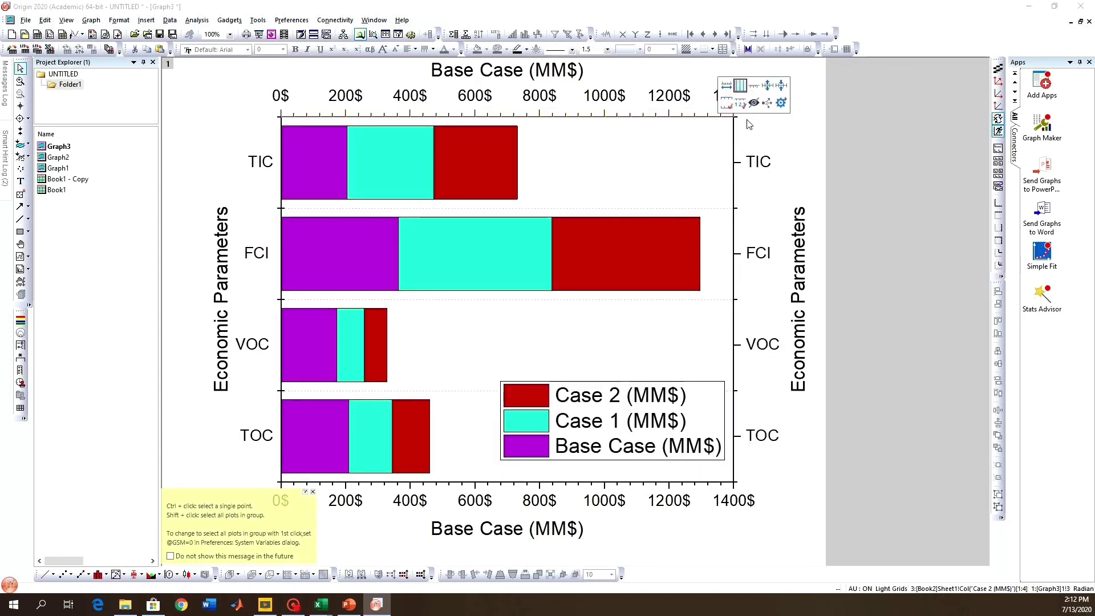
{"action": "left_click", "coordinate": [734, 142]}
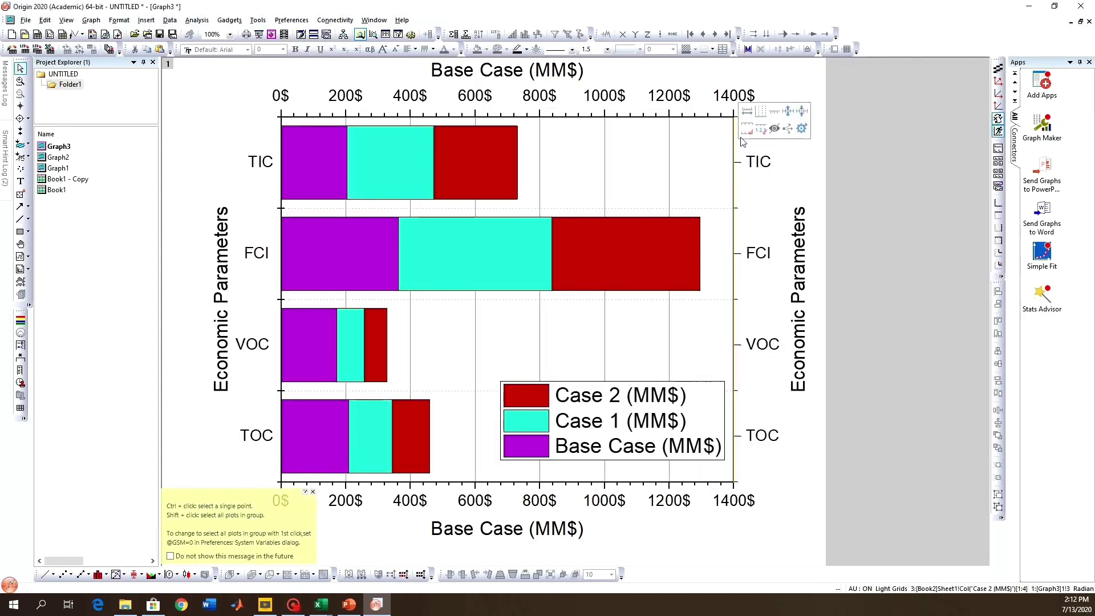
{"action": "left_click", "coordinate": [760, 117]}
{"action": "left_click", "coordinate": [770, 171]}
- Copy the bar graph page and paste it into slide 2 of the PowerPoint presentation
{"action": "right_click", "coordinate": [672, 166]}
{"action": "left_click", "coordinate": [821, 223]}
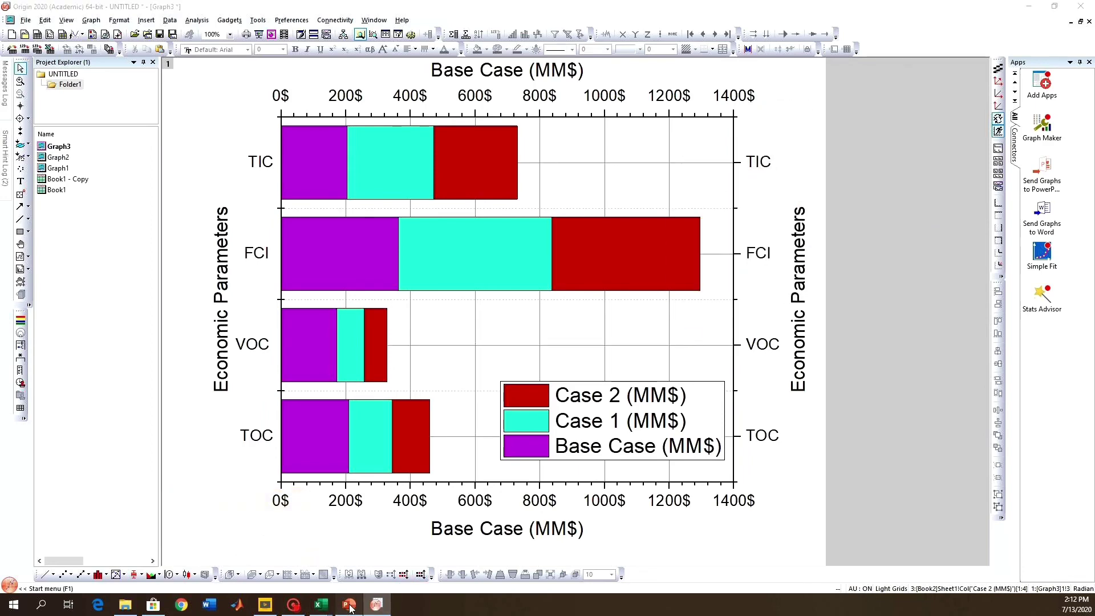
{"action": "left_click", "coordinate": [350, 607]}
{"action": "right_click", "coordinate": [813, 251]}
{"action": "left_click", "coordinate": [887, 282]}
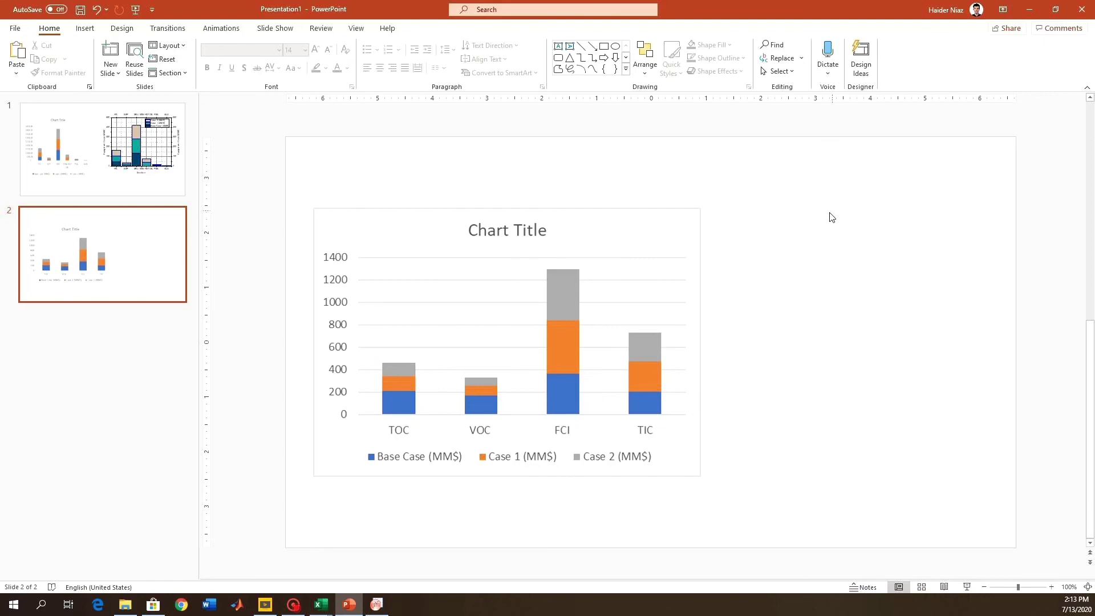
- Narrow the slide 2 chart to about 4.83" wide and enlarge the pasted bar graph beside it
{"action": "left_click", "coordinate": [465, 255]}
{"action": "left_click_drag", "start_coordinate": [583, 337], "coordinate": [460, 337]}
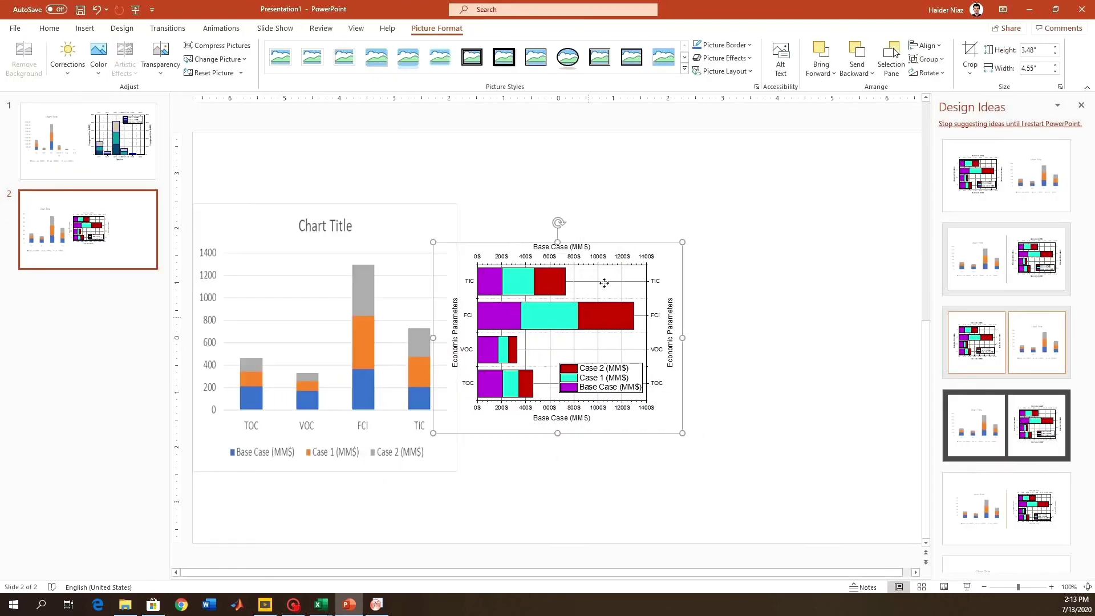
{"action": "left_click_drag", "start_coordinate": [589, 318], "coordinate": [614, 261]}
{"action": "left_click_drag", "start_coordinate": [705, 375], "coordinate": [720, 352]}
{"action": "left_click", "coordinate": [384, 345]}
{"action": "left_click_drag", "start_coordinate": [383, 345], "coordinate": [397, 345]}
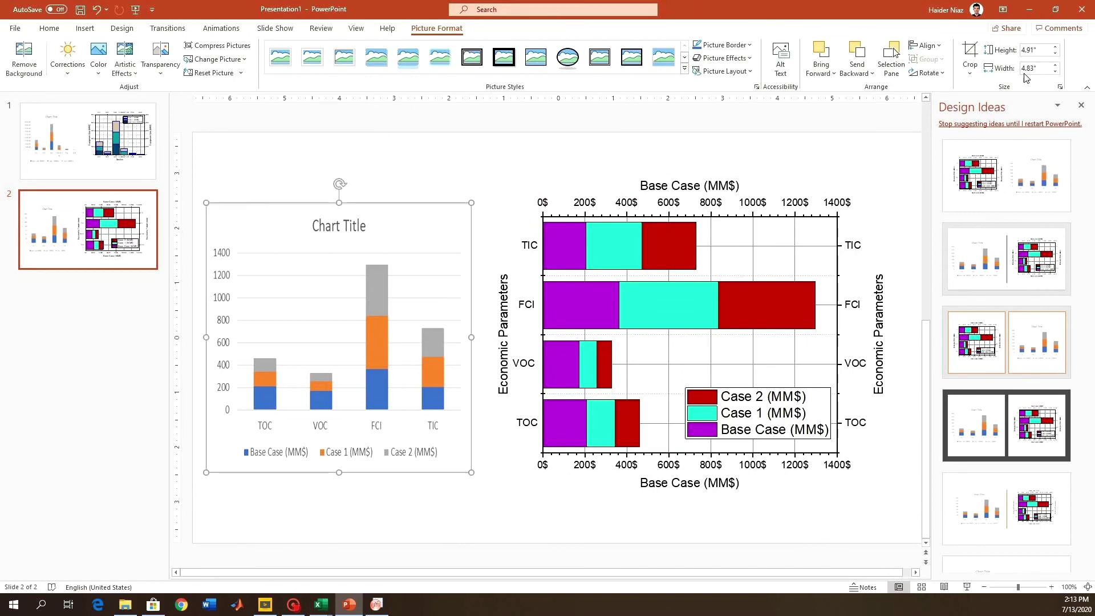
- Close the Design Ideas suggestions and collapse the slide thumbnails
{"action": "left_click", "coordinate": [1082, 109]}
{"action": "left_click_drag", "start_coordinate": [199, 190], "coordinate": [22, 121]}
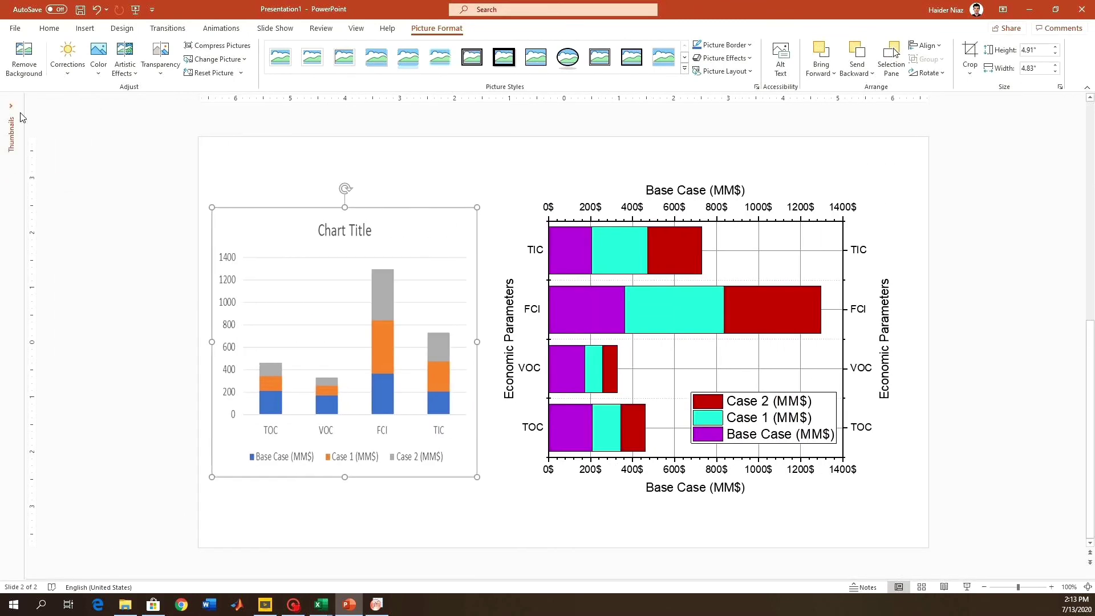
{"action": "left_click", "coordinate": [206, 159]}
- On slide 1, enlarge the pasted graph, narrow the chart and arrange the two side by side
{"action": "scroll", "coordinate": [226, 164], "scroll_direction": "up", "scroll_amount": 1}
{"action": "left_click", "coordinate": [748, 309]}
{"action": "left_click_drag", "start_coordinate": [530, 468], "coordinate": [463, 521]}
{"action": "left_click", "coordinate": [460, 345]}
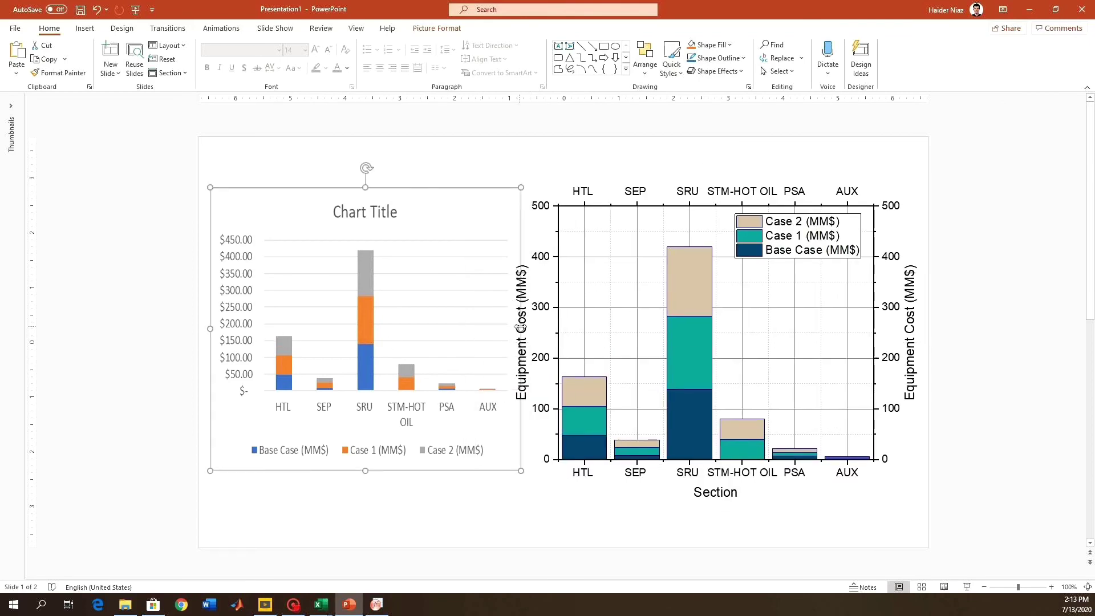
{"action": "left_click_drag", "start_coordinate": [520, 327], "coordinate": [453, 327]}
{"action": "left_click_drag", "start_coordinate": [740, 313], "coordinate": [706, 313]}
{"action": "left_click", "coordinate": [1066, 245]}
- Examine the two economic parameters charts side by side on slide 2
{"action": "scroll", "coordinate": [1031, 249], "scroll_direction": "down", "scroll_amount": 1}
{"action": "left_click", "coordinate": [760, 290]}
{"action": "left_click", "coordinate": [1020, 236]}
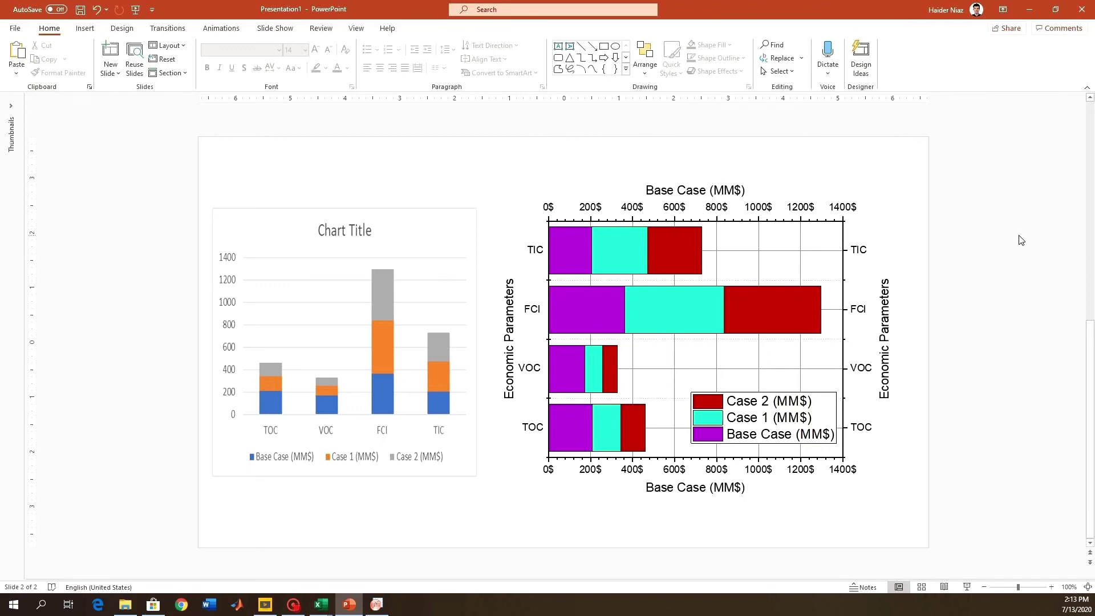